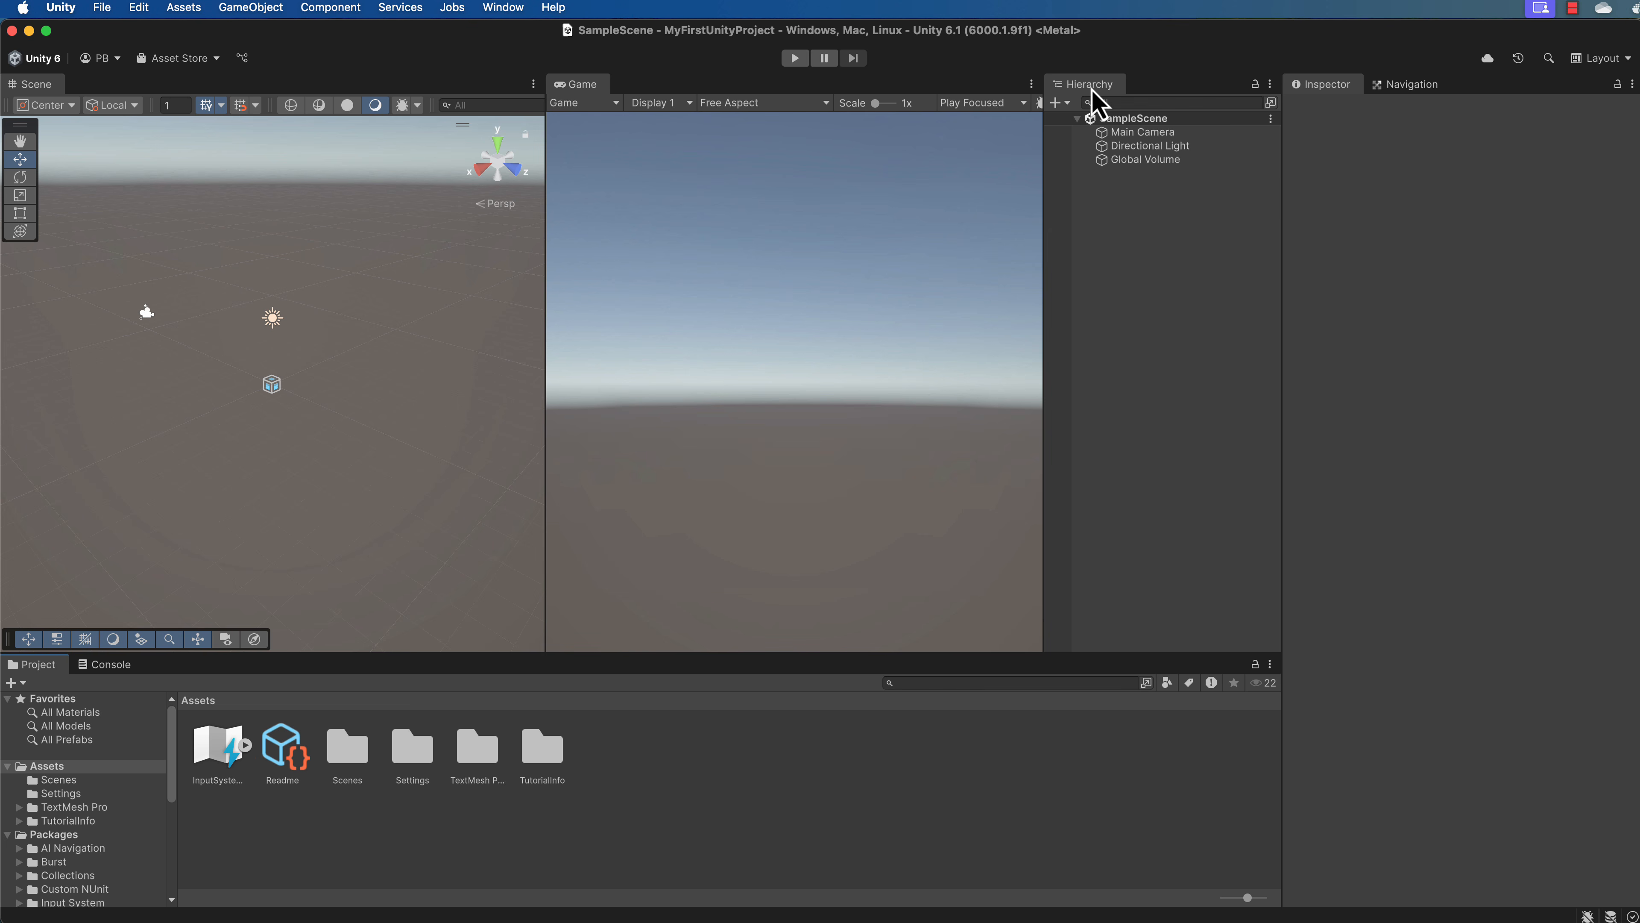
Move the Hierarchy panel beside the Project panel, float it over the Game view, and redock it between the Game view and the Inspector.
left_click_drag(1089, 87, 1105, 825)
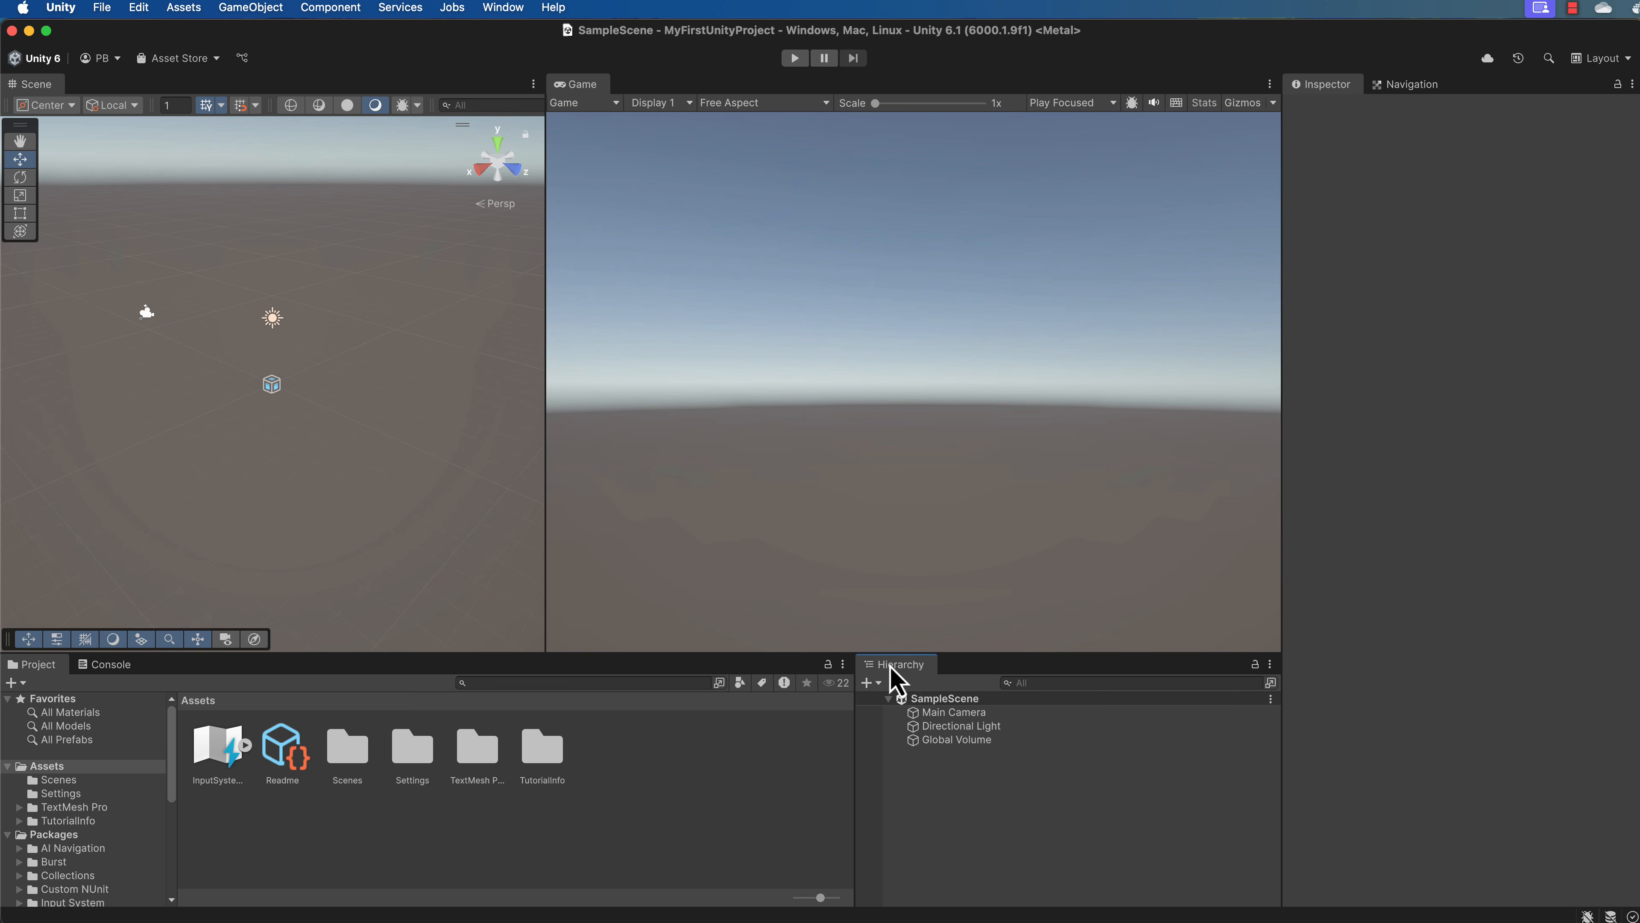
left_click_drag(896, 678, 1639, 685)
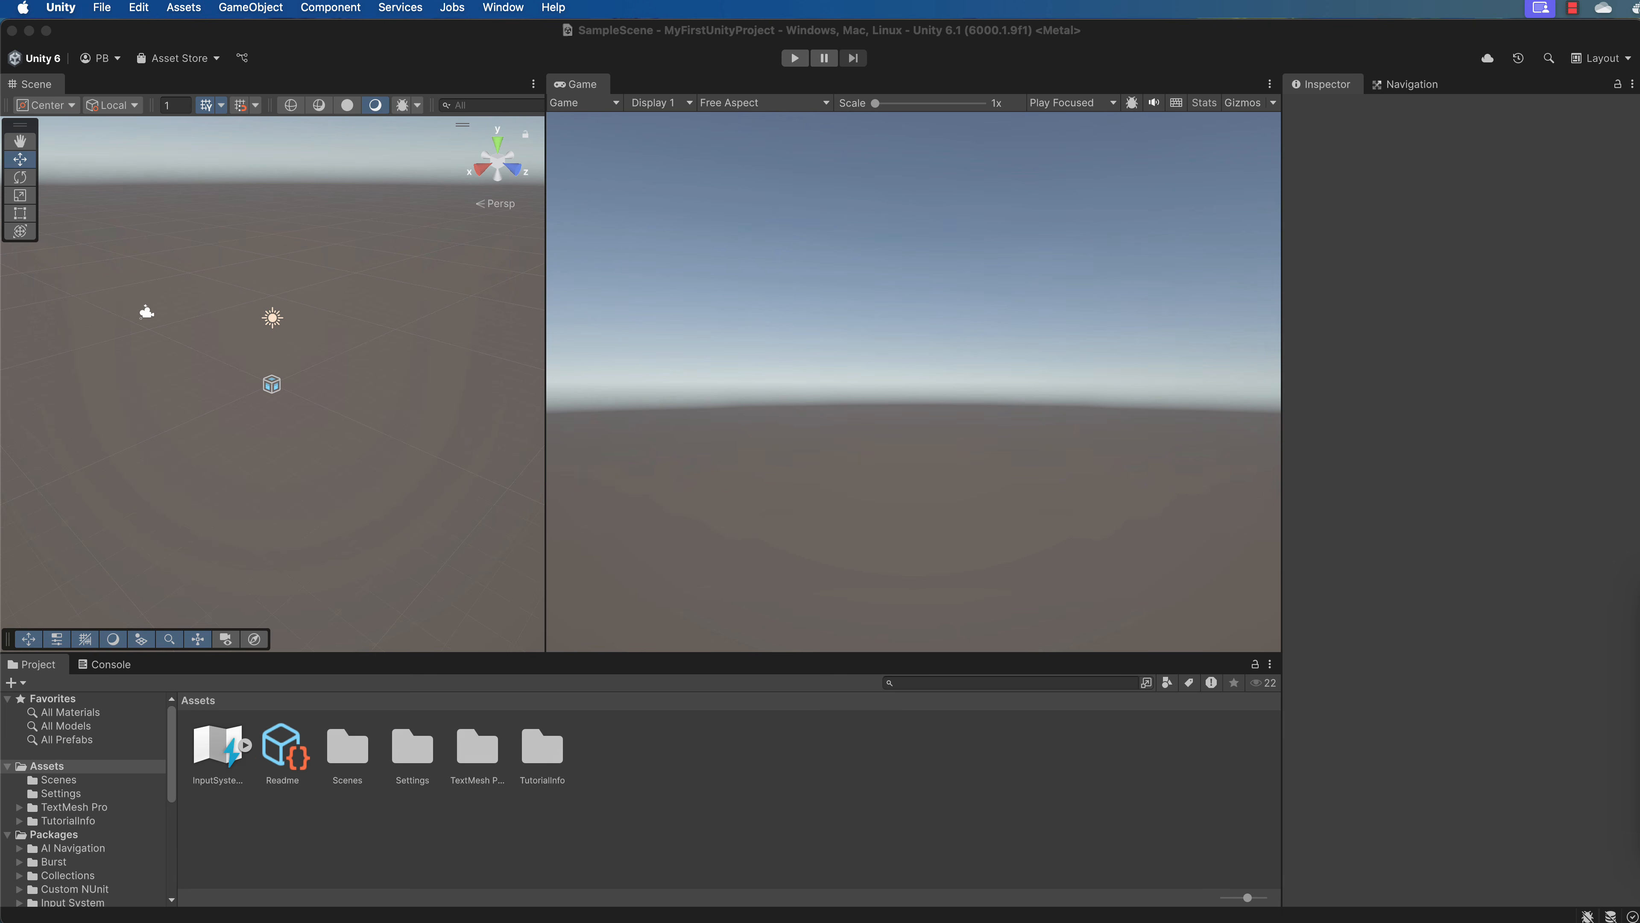
left_click_drag(1637, 601, 765, 240)
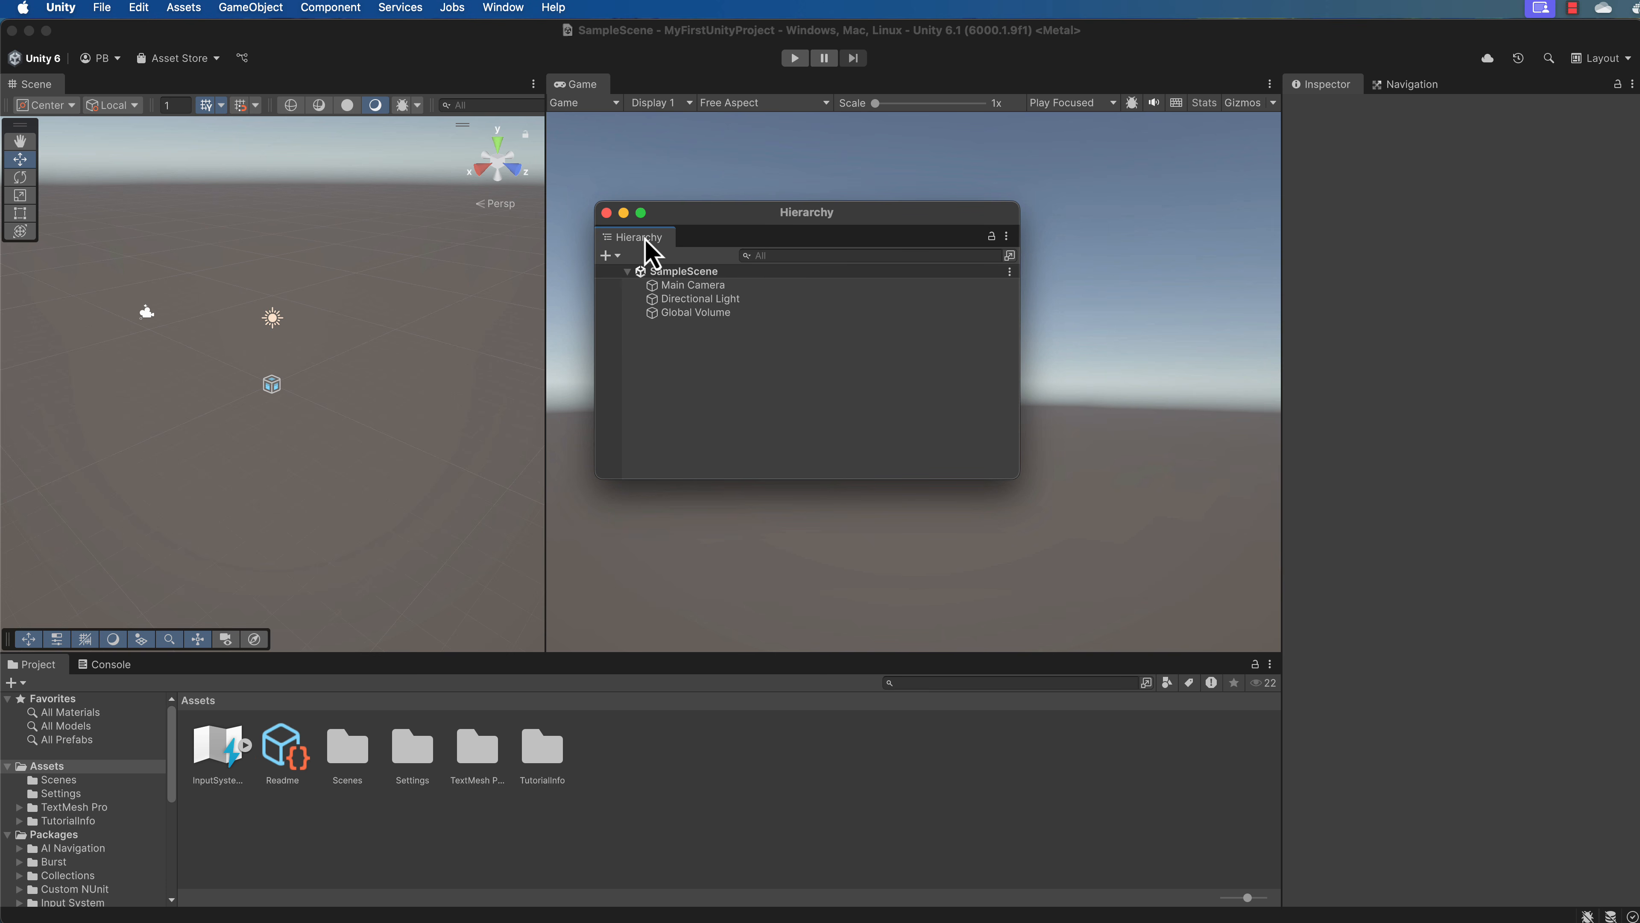
left_click_drag(645, 248, 1208, 322)
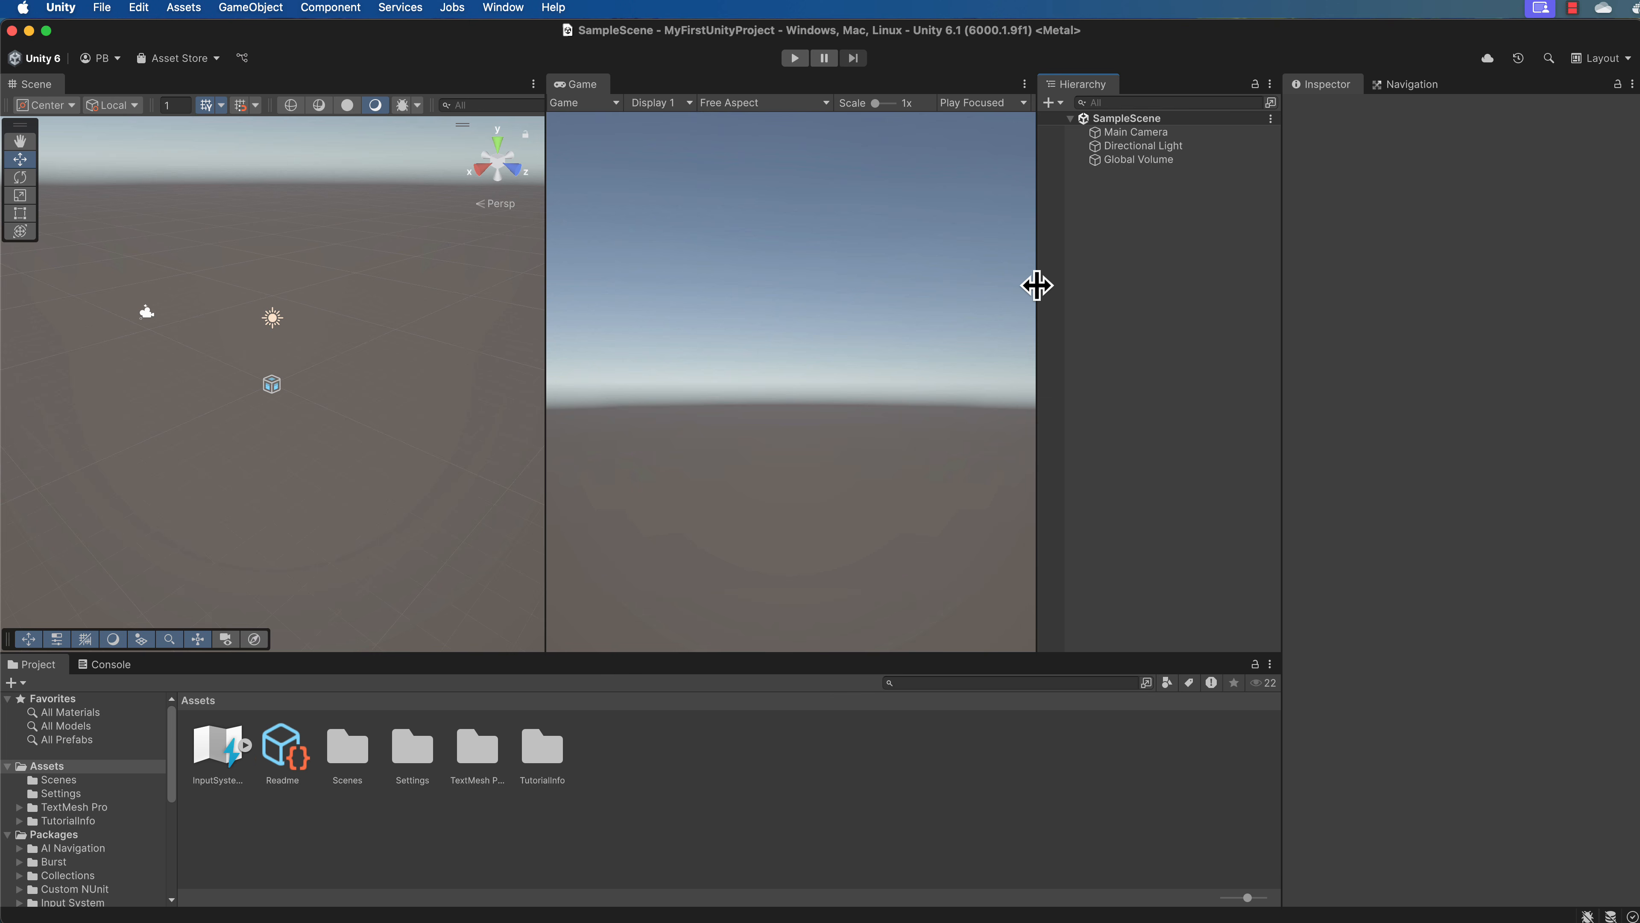
left_click_drag(1037, 287, 1088, 287)
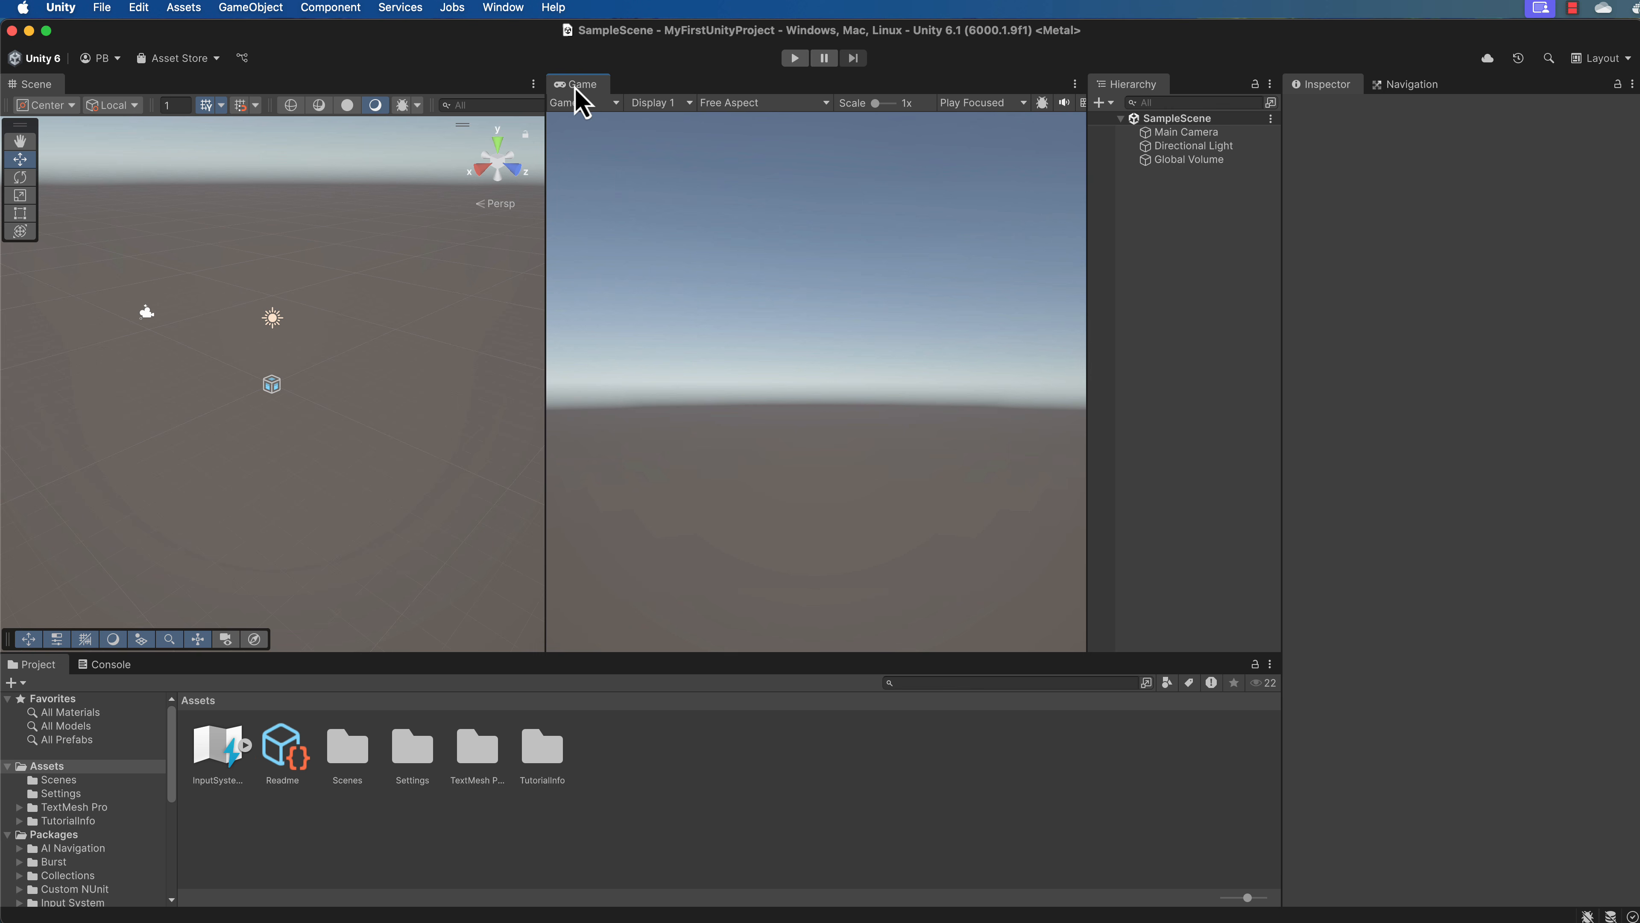
Close the Game view and reopen it as a floating window.
left_click(1075, 84)
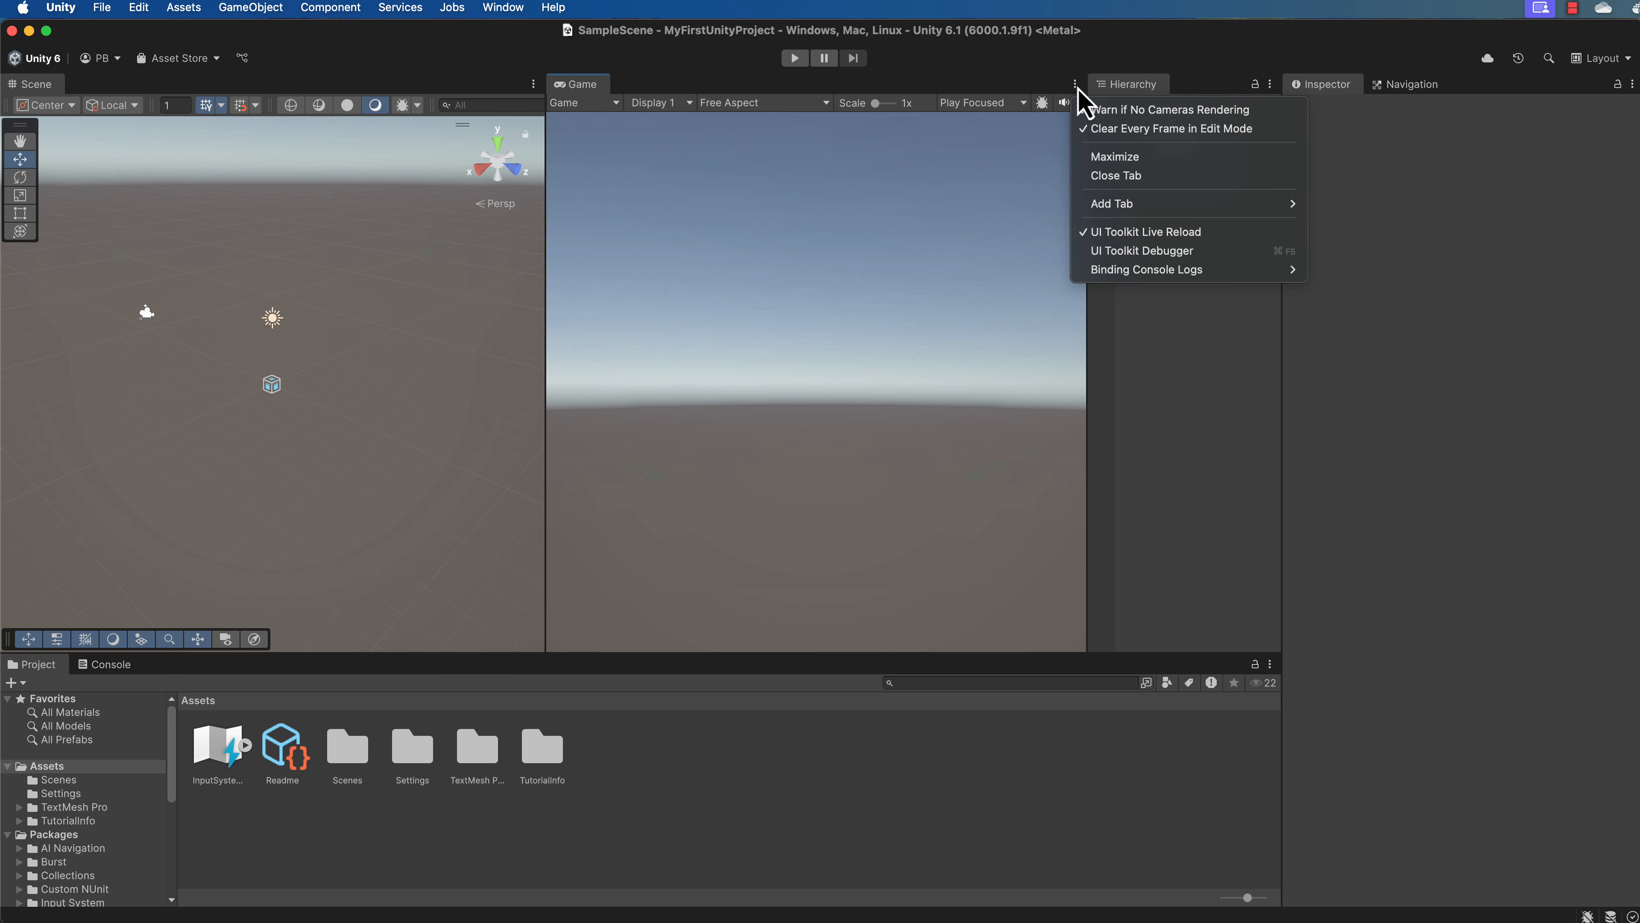
left_click(1142, 176)
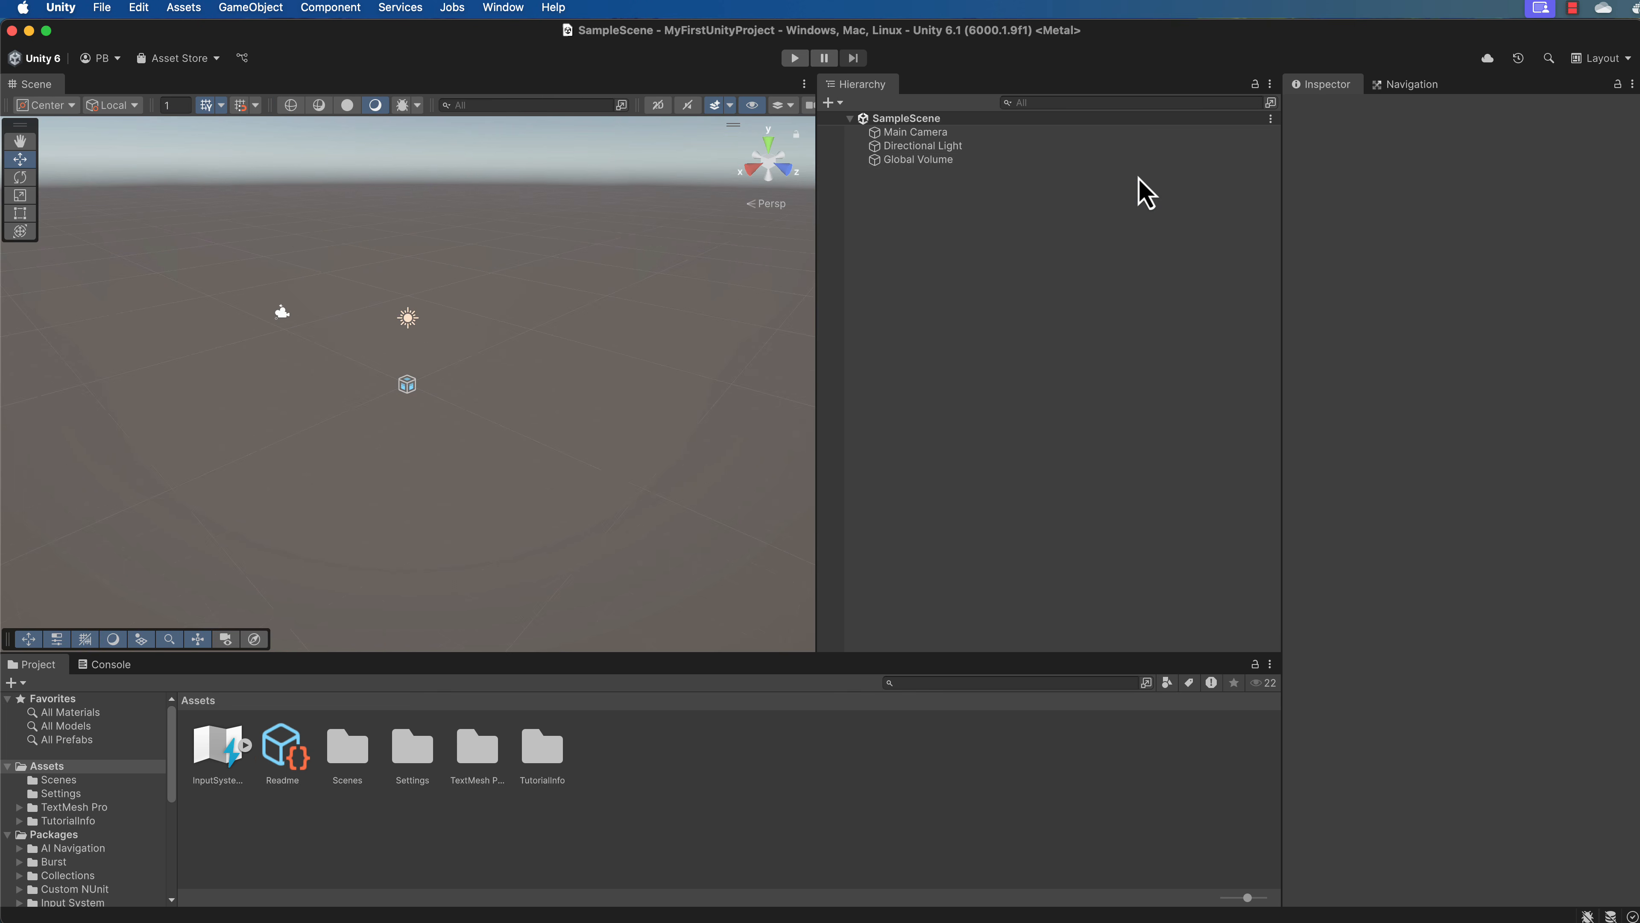
left_click(504, 9)
mouse_move(512, 121)
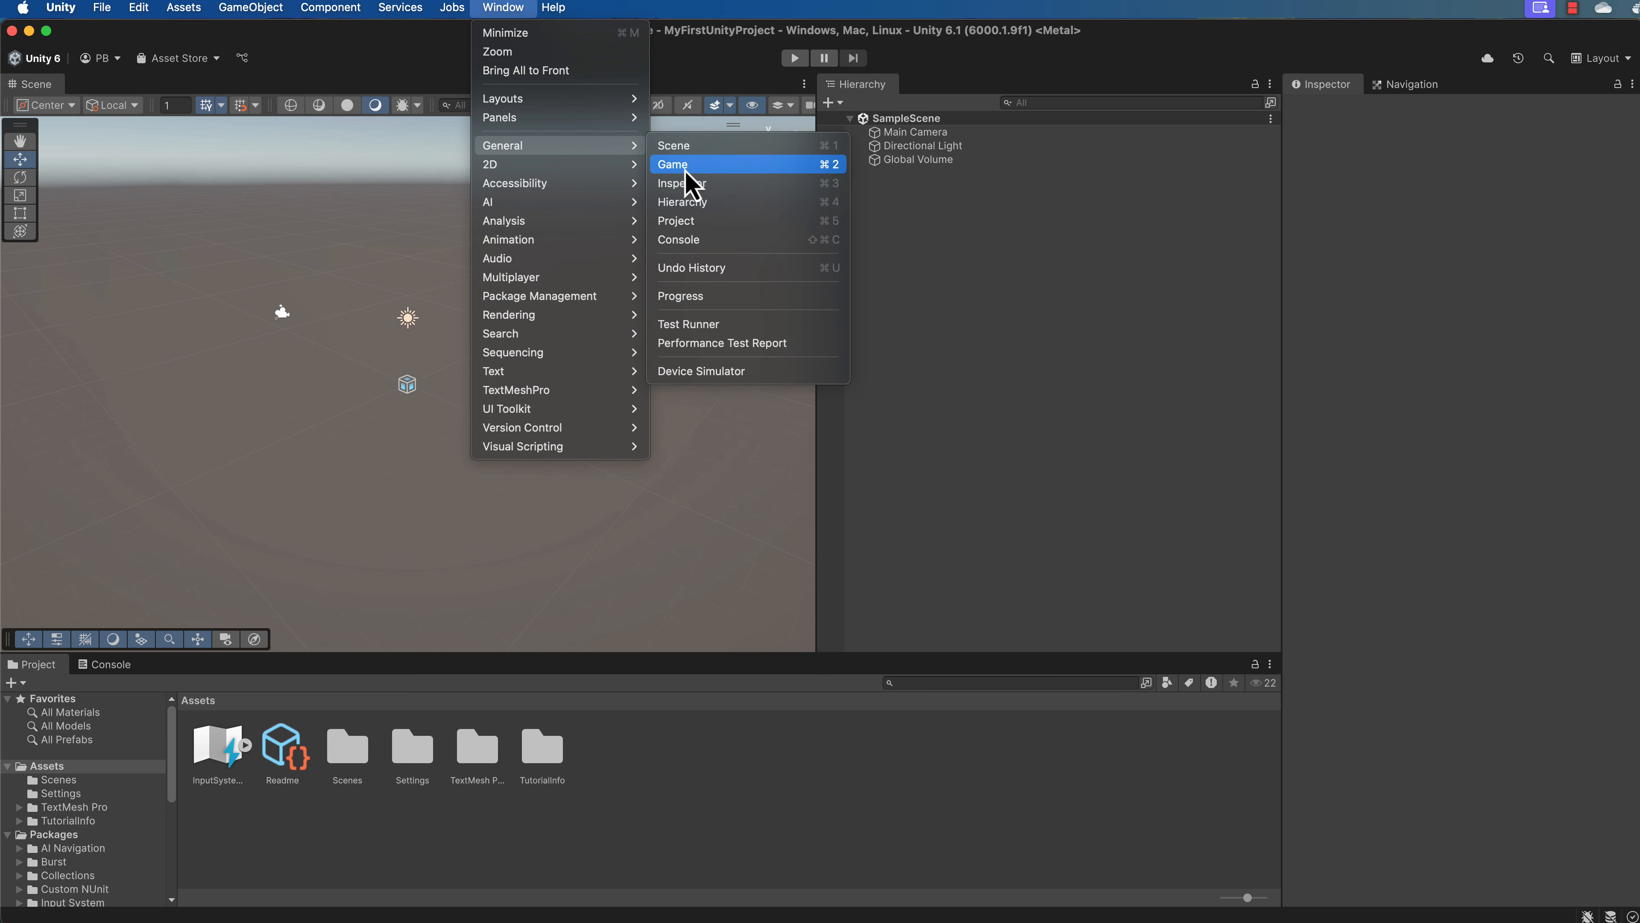
left_click(684, 167)
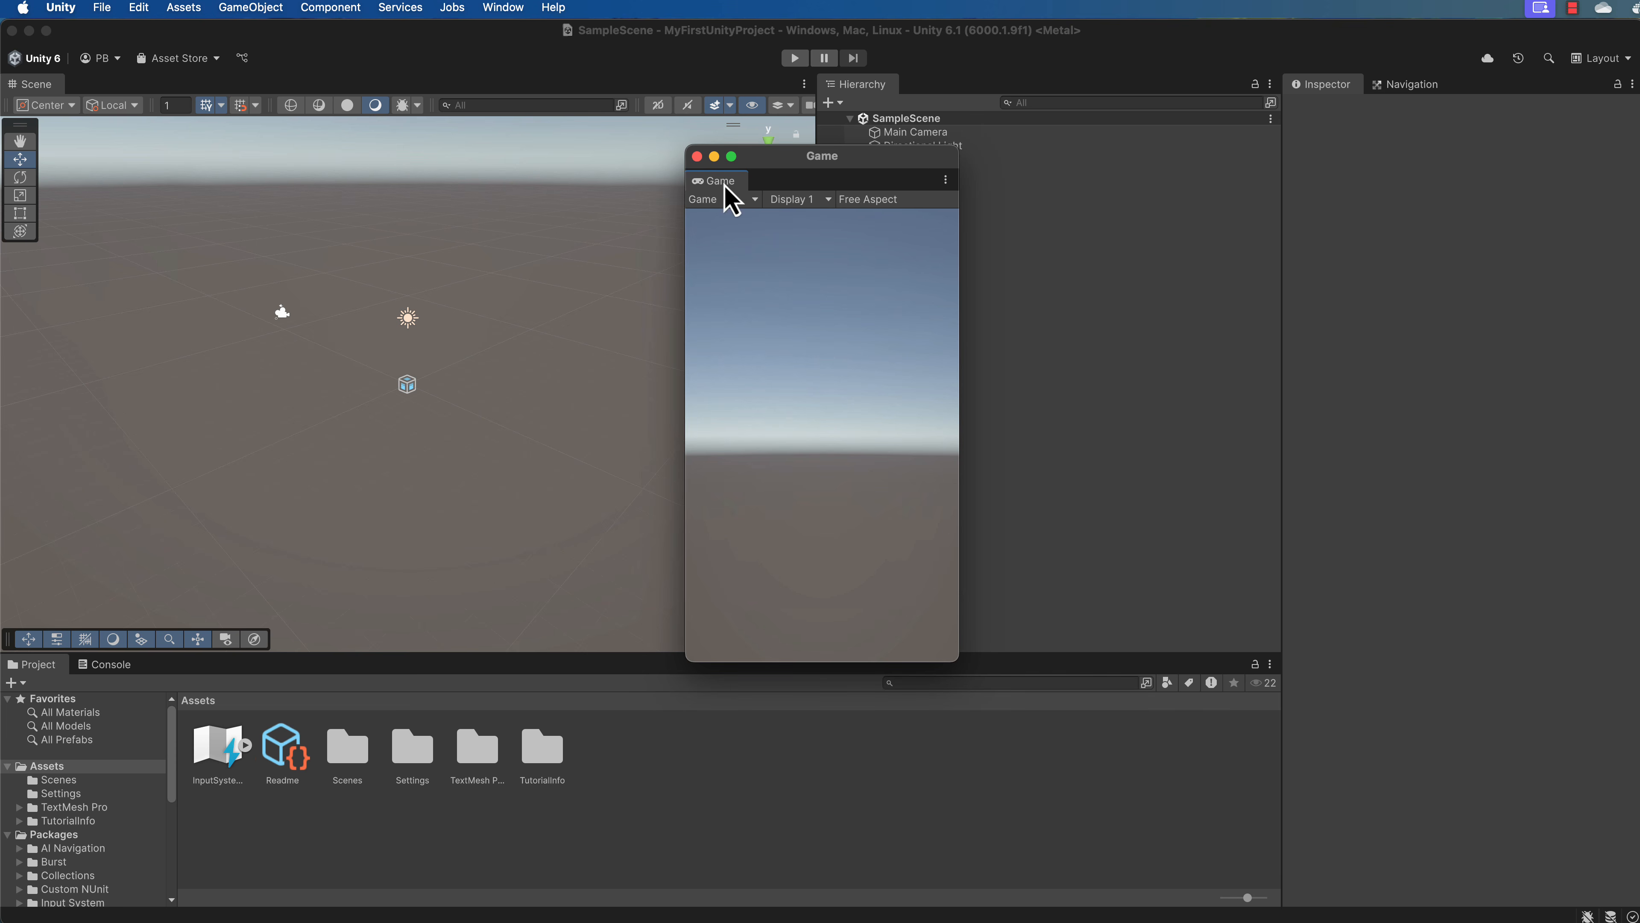
Dock the floating Game window between the Scene view and the Hierarchy, and widen it.
left_click_drag(723, 182, 831, 139)
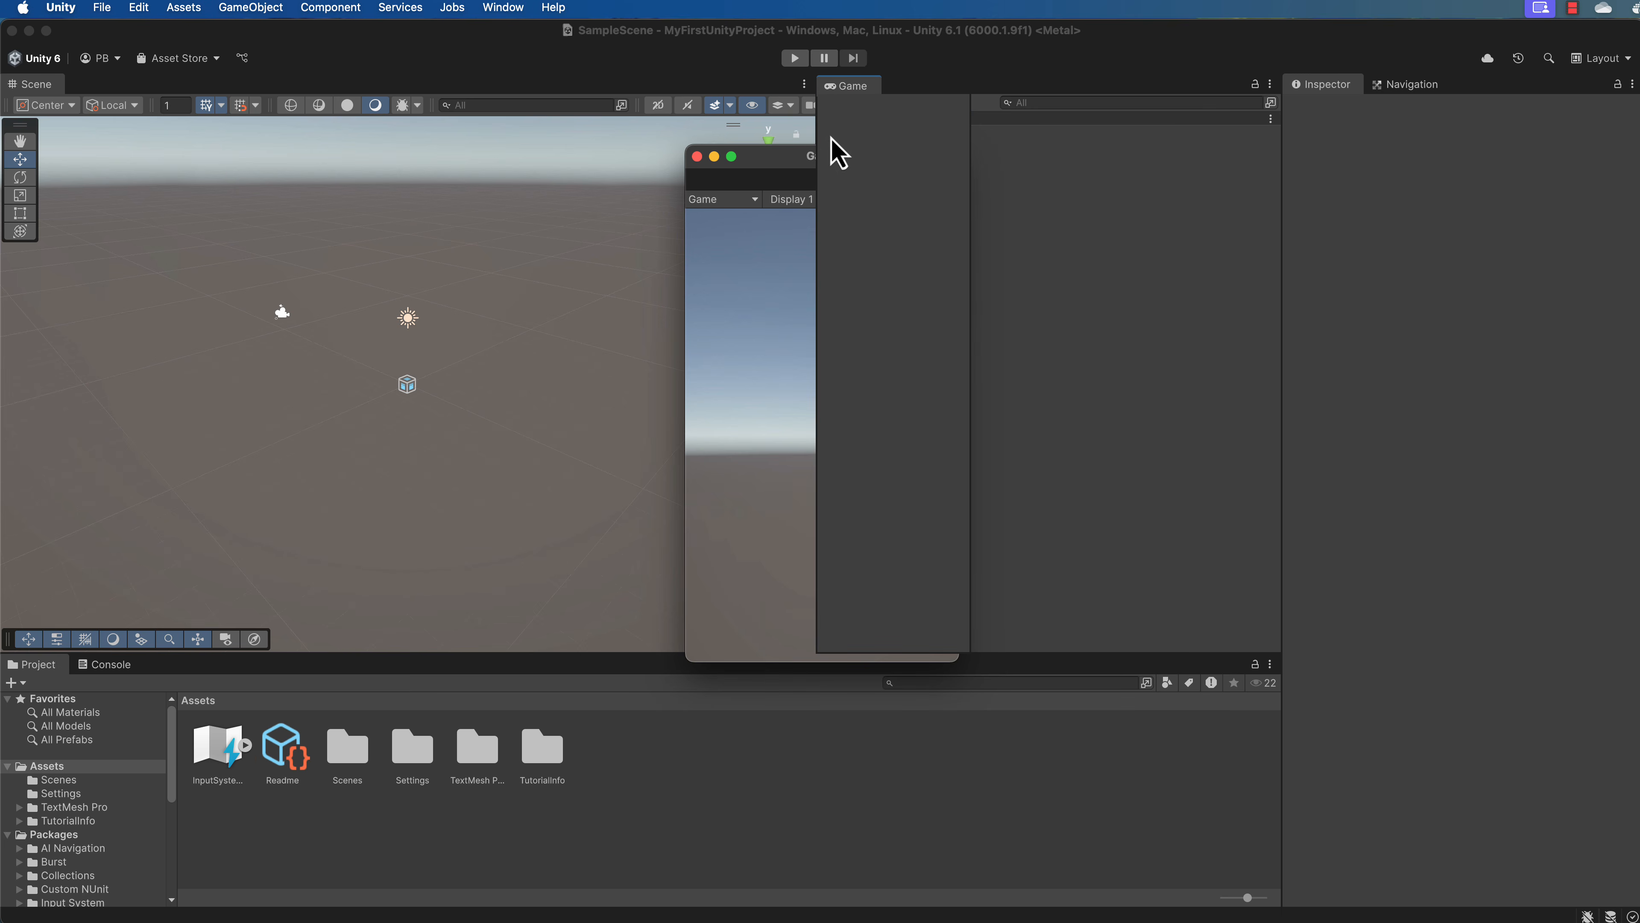
left_click_drag(971, 138, 1092, 139)
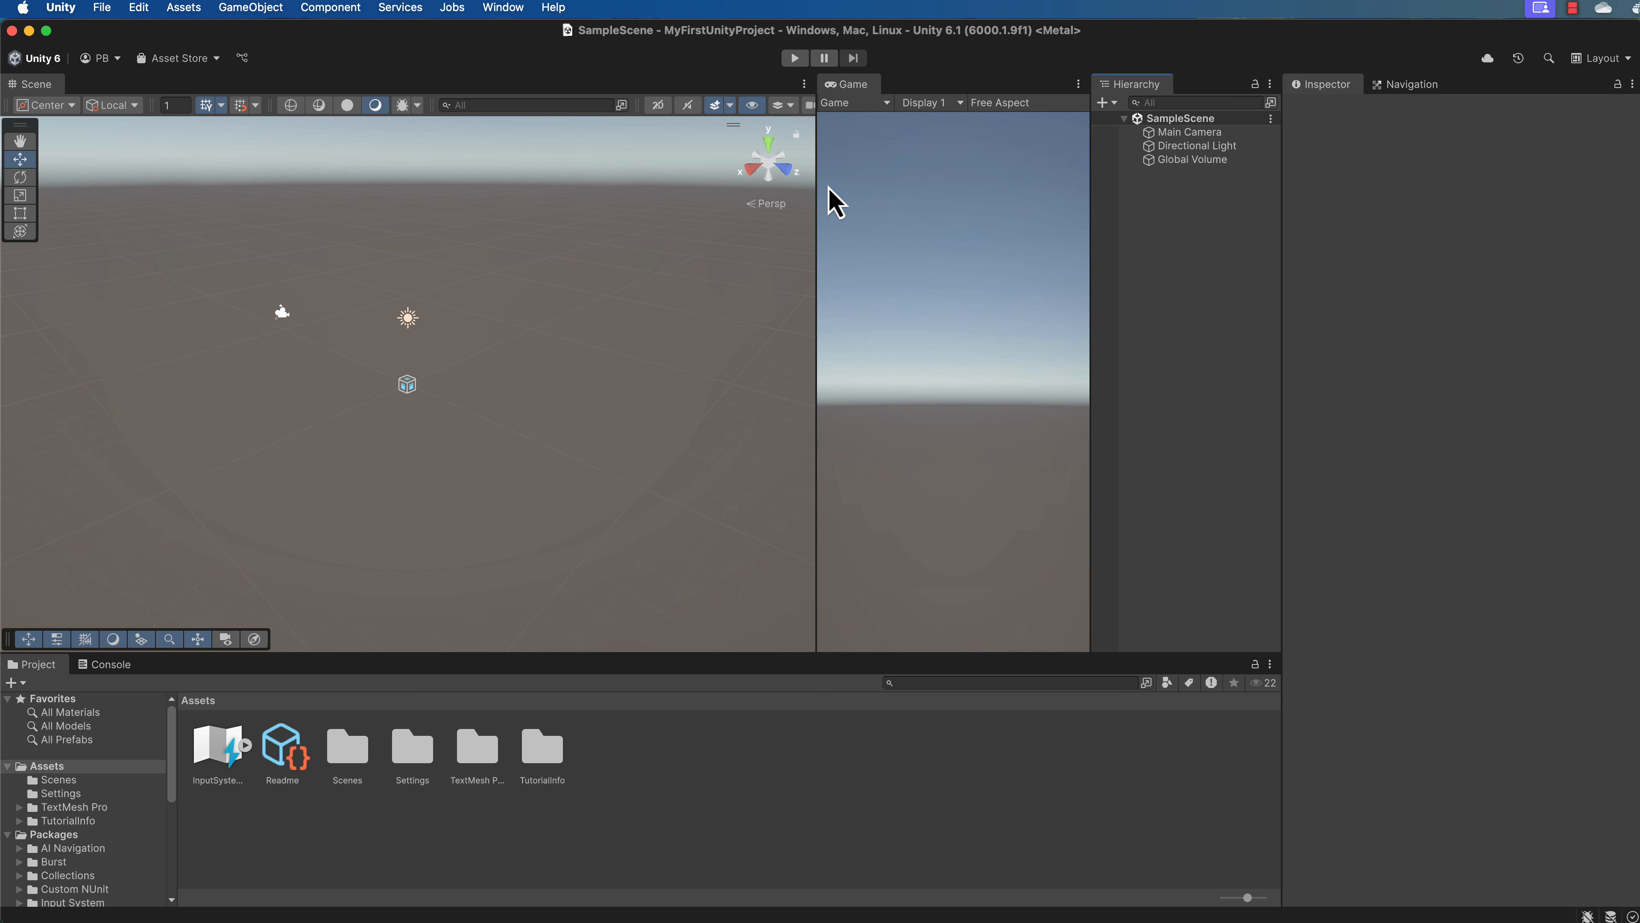
left_click_drag(816, 183, 627, 184)
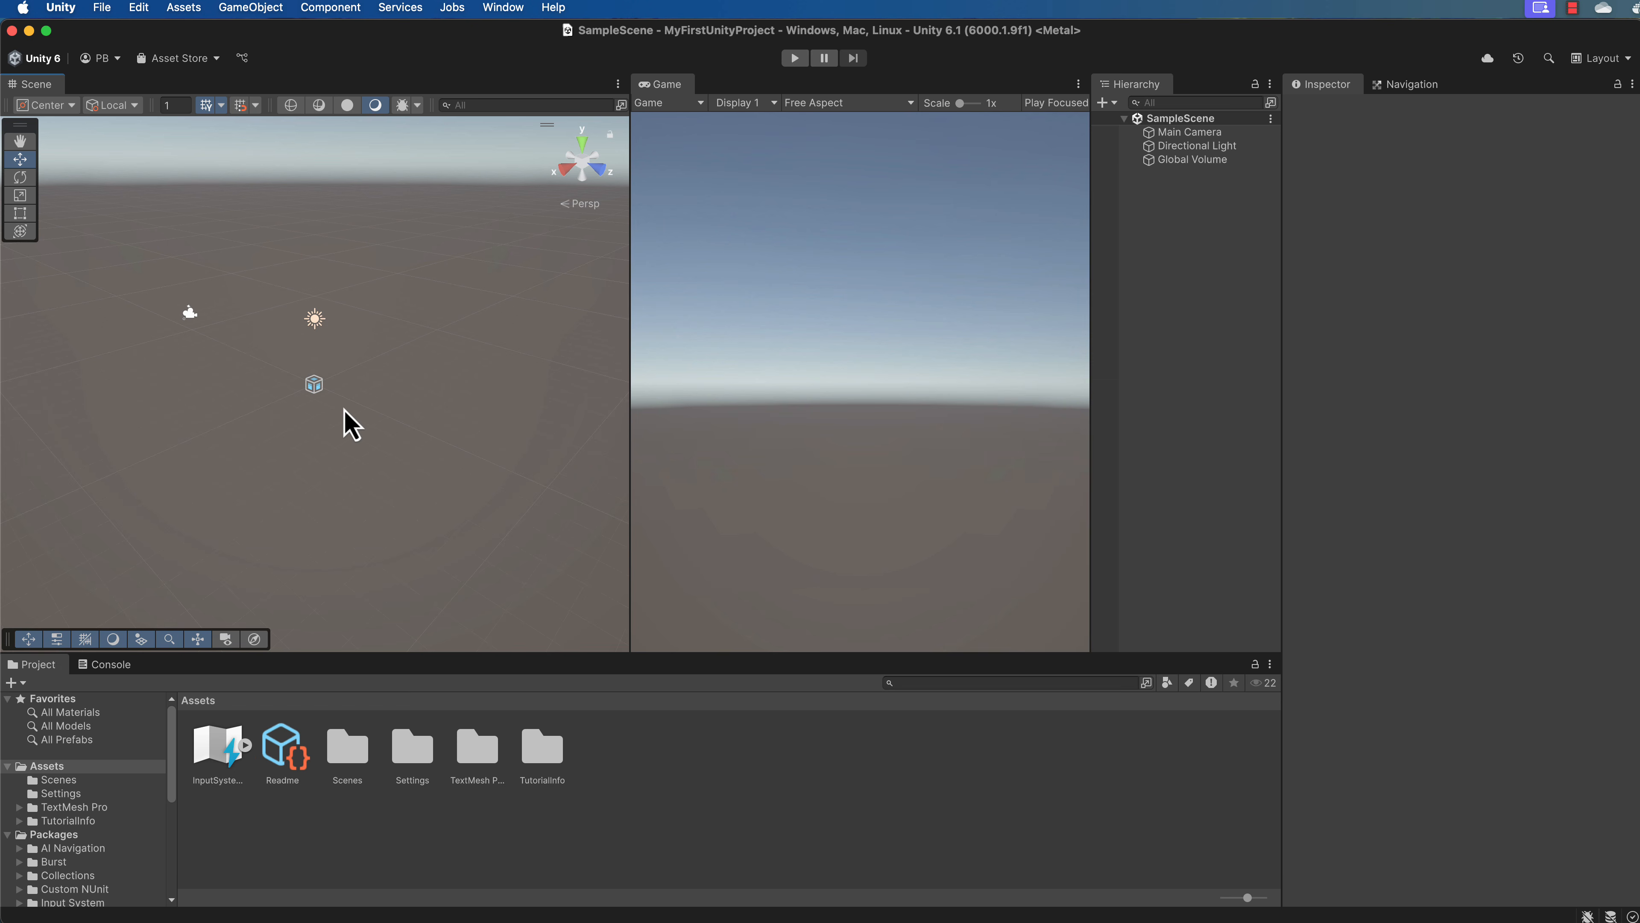
Add a 3D Cube to the scene and keep its default name.
left_click(269, 8)
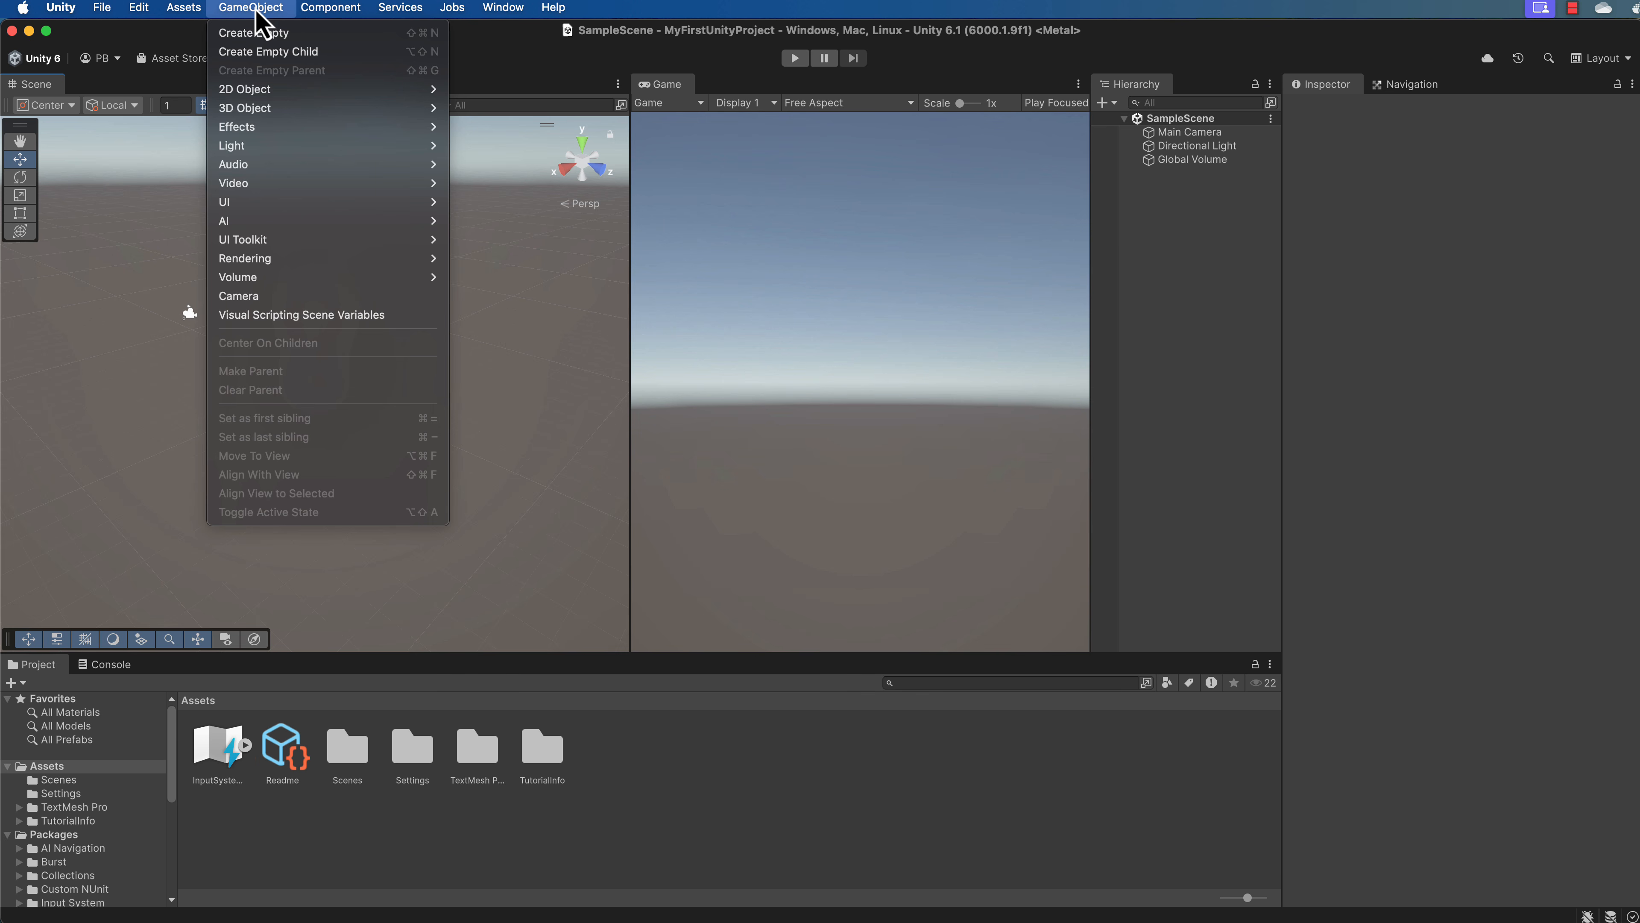
mouse_move(263, 114)
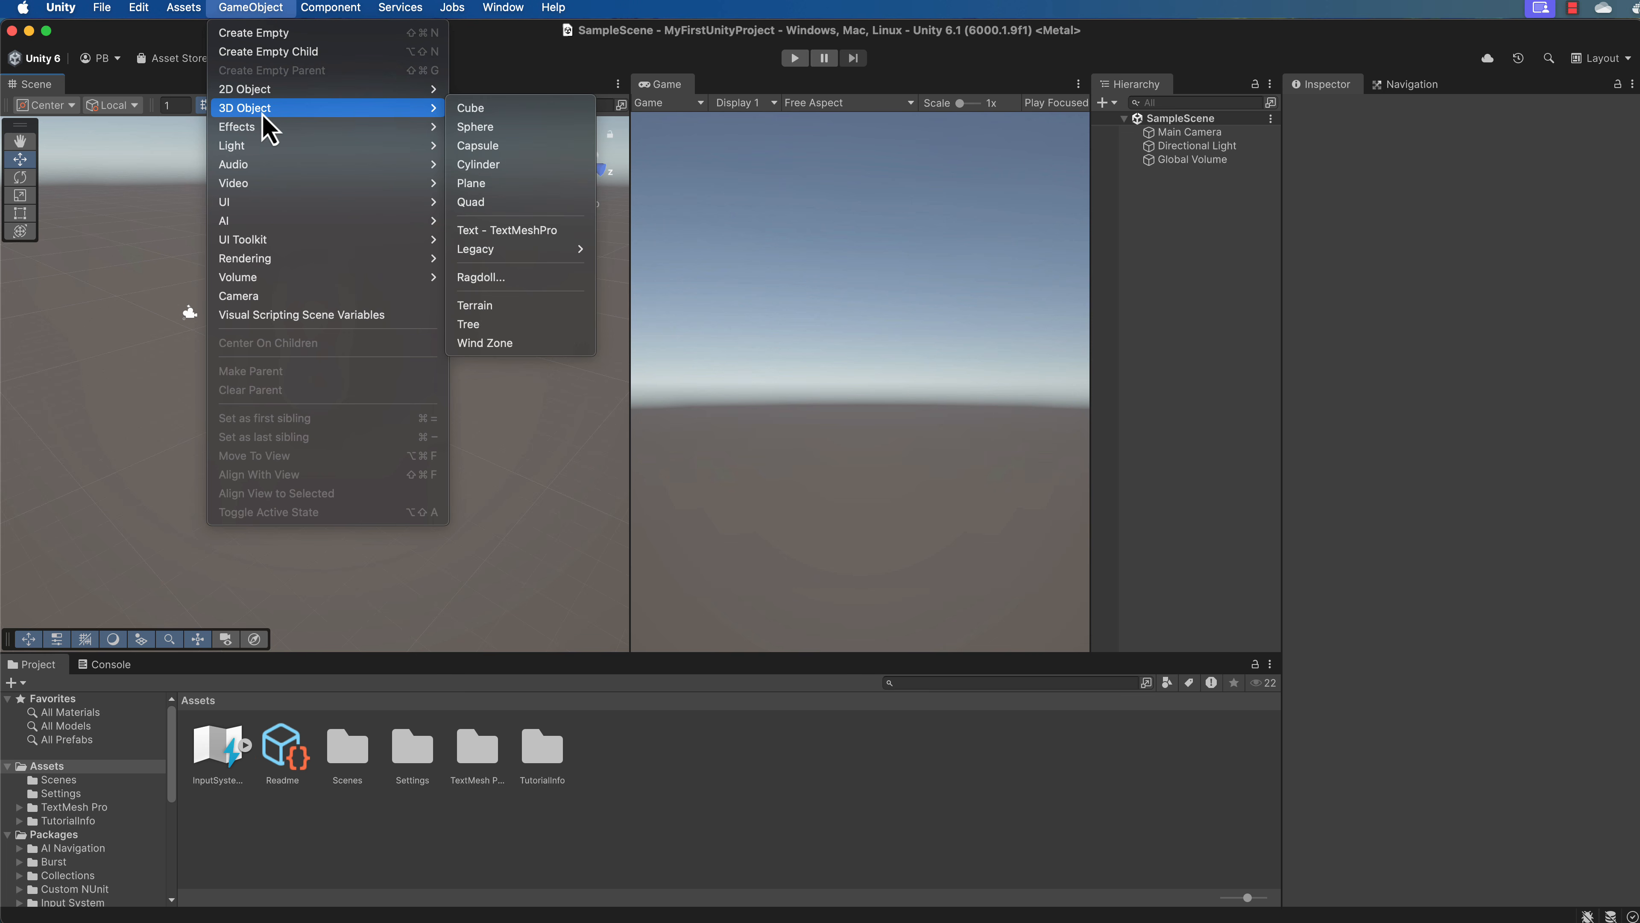
left_click(487, 111)
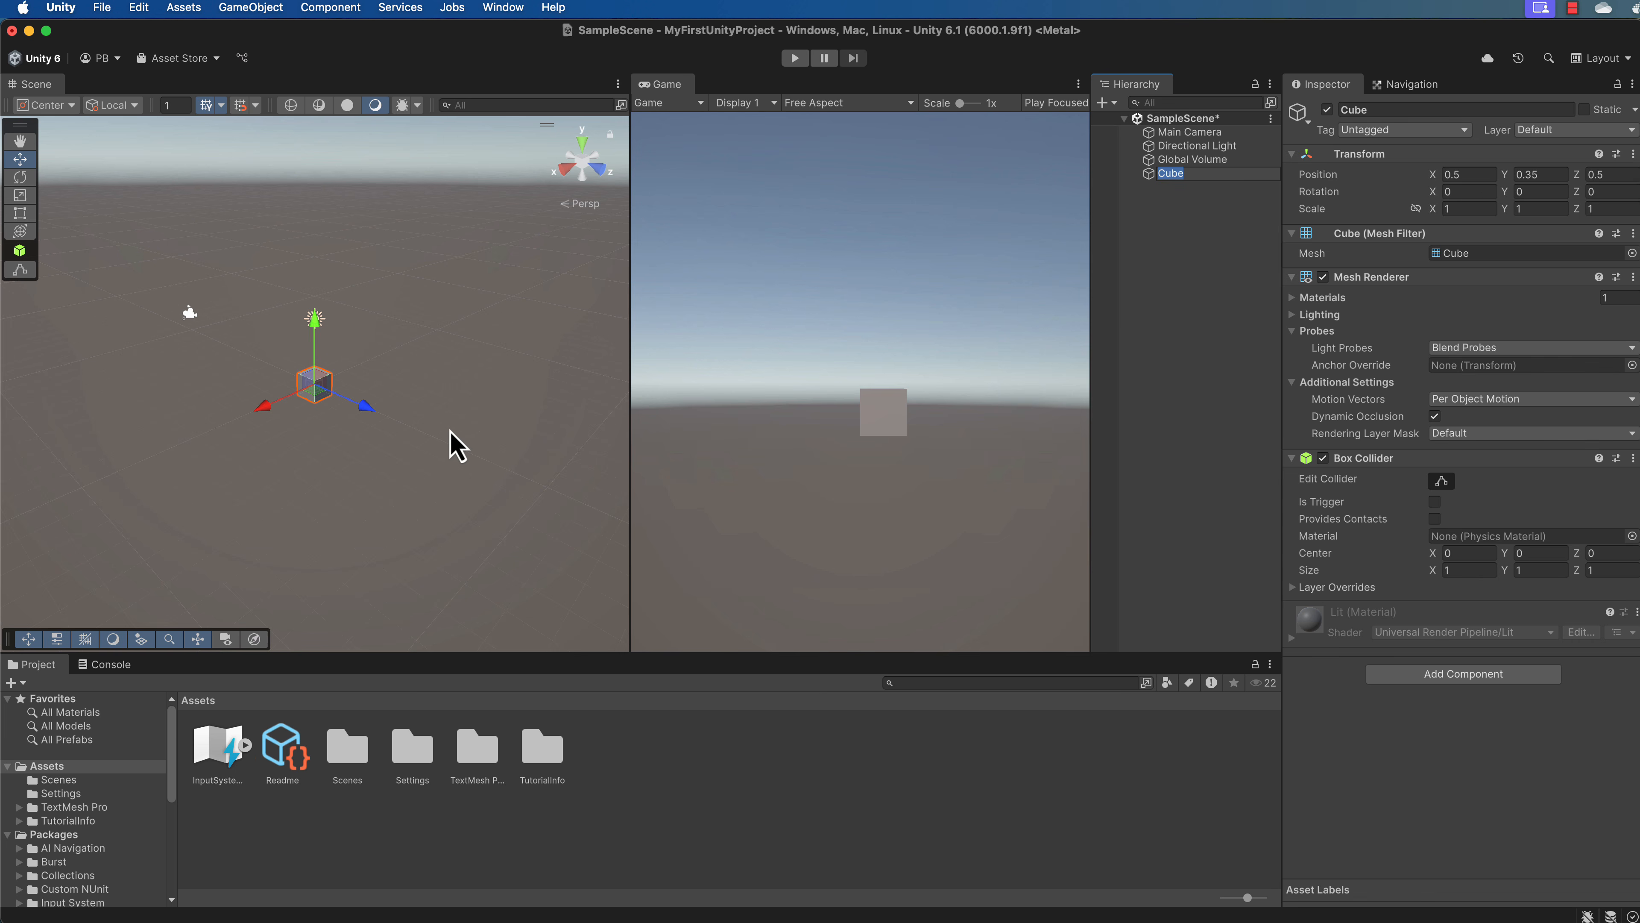
key("Return")
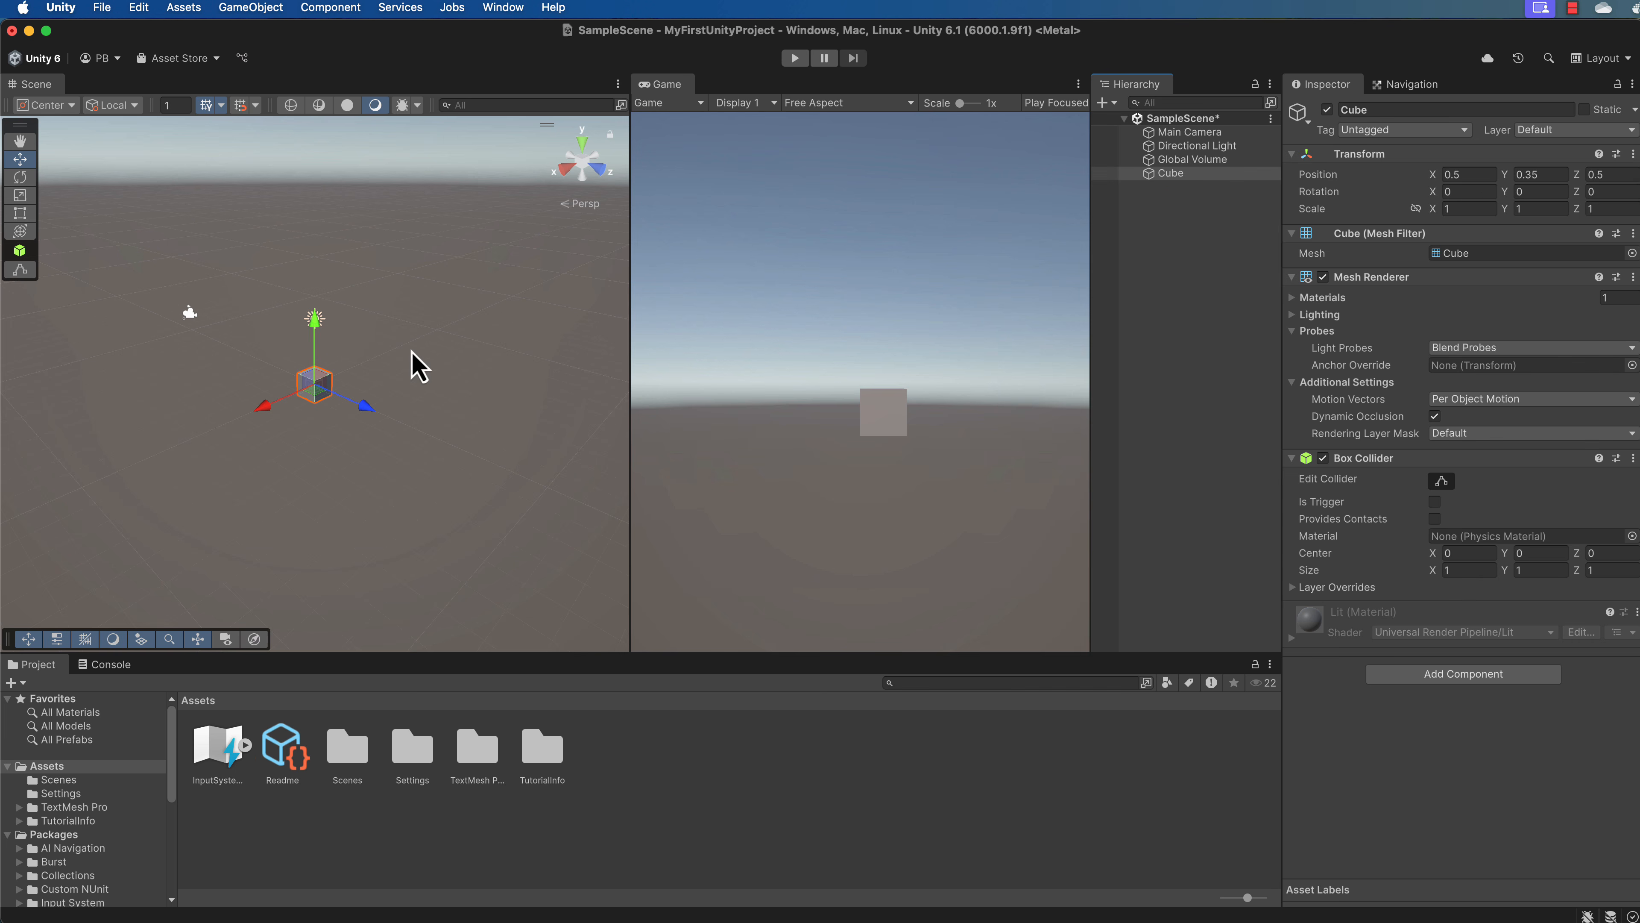
Examine the new cube in the Scene view from close up and from farther away.
scroll(317, 455, "up", 2)
scroll(317, 455, "up", 6)
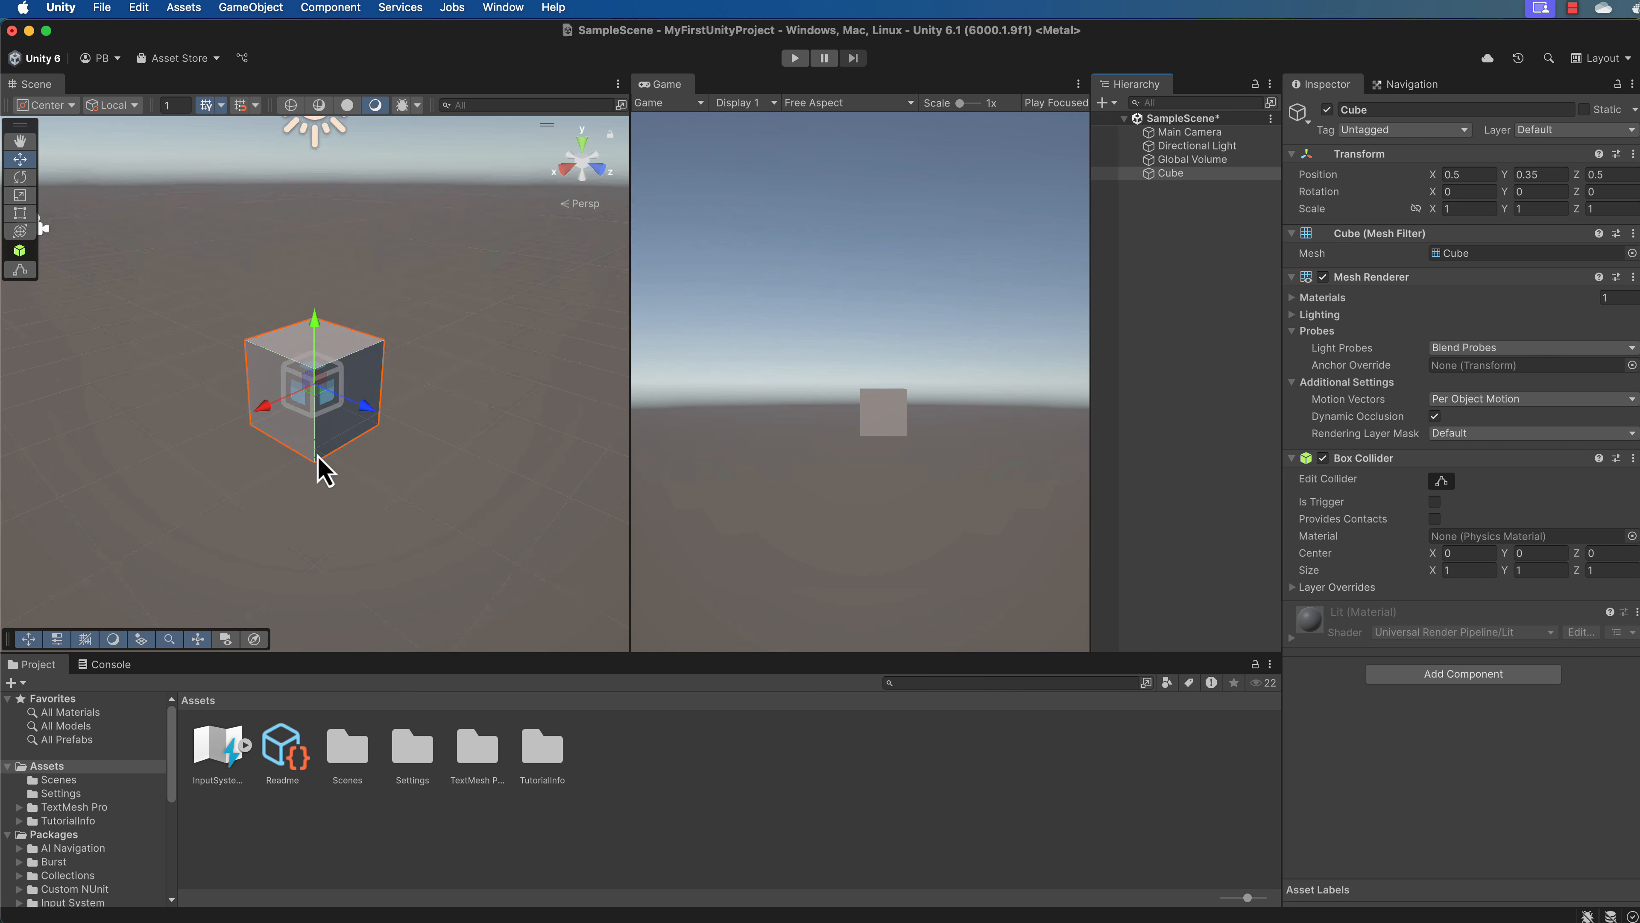
scroll(321, 465, "up", 8)
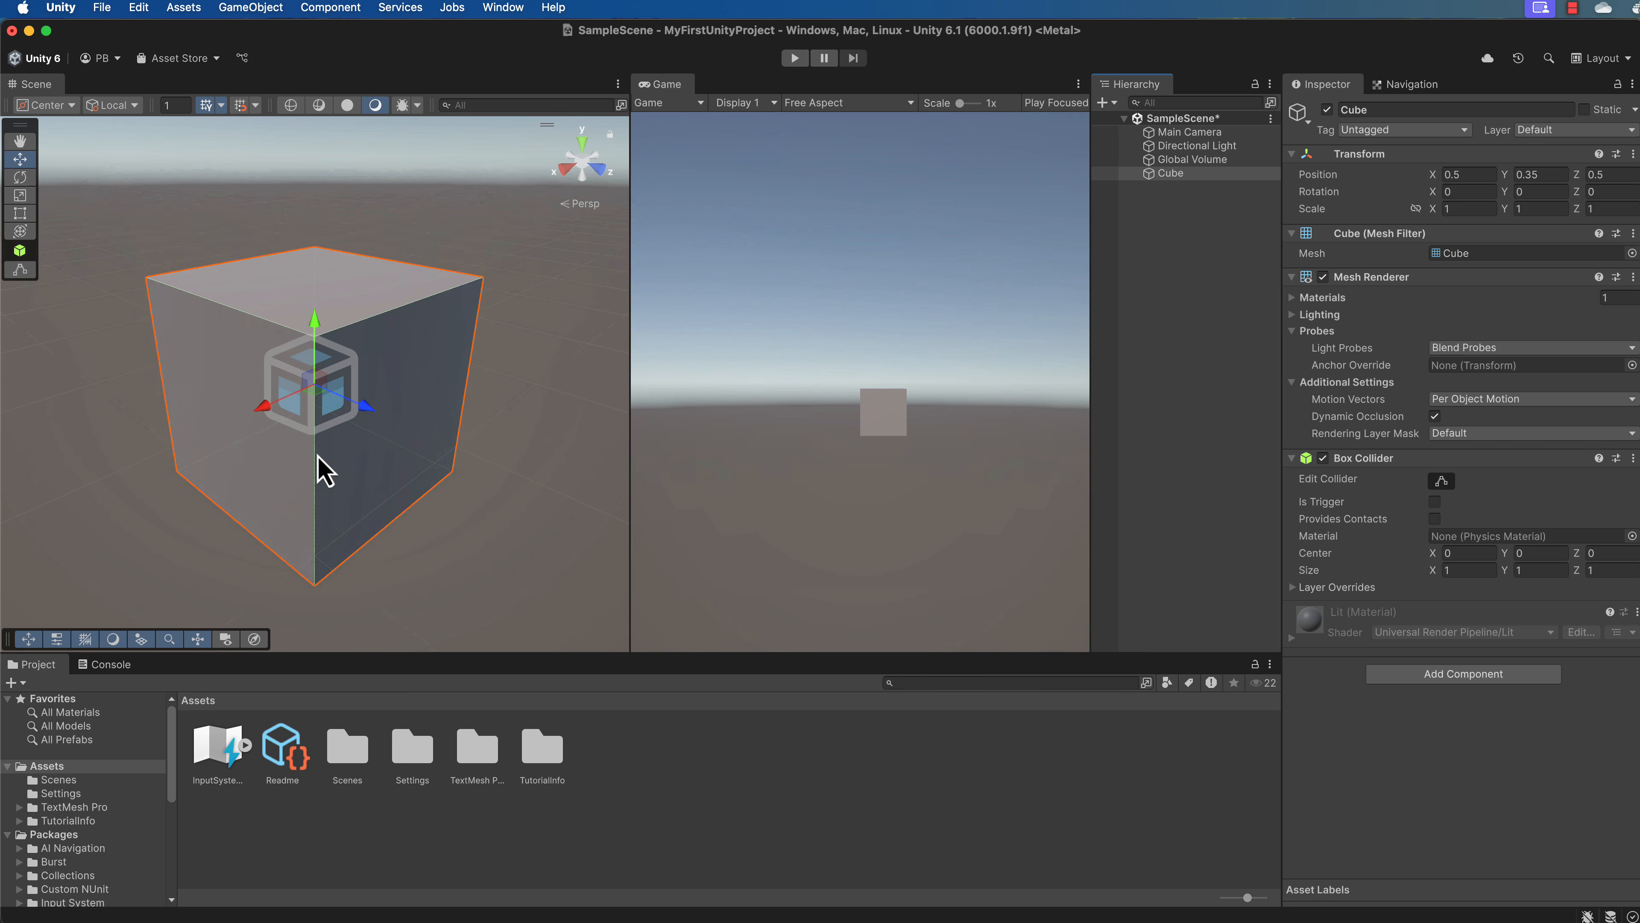
scroll(322, 470, "up", 2)
scroll(323, 470, "down", 2)
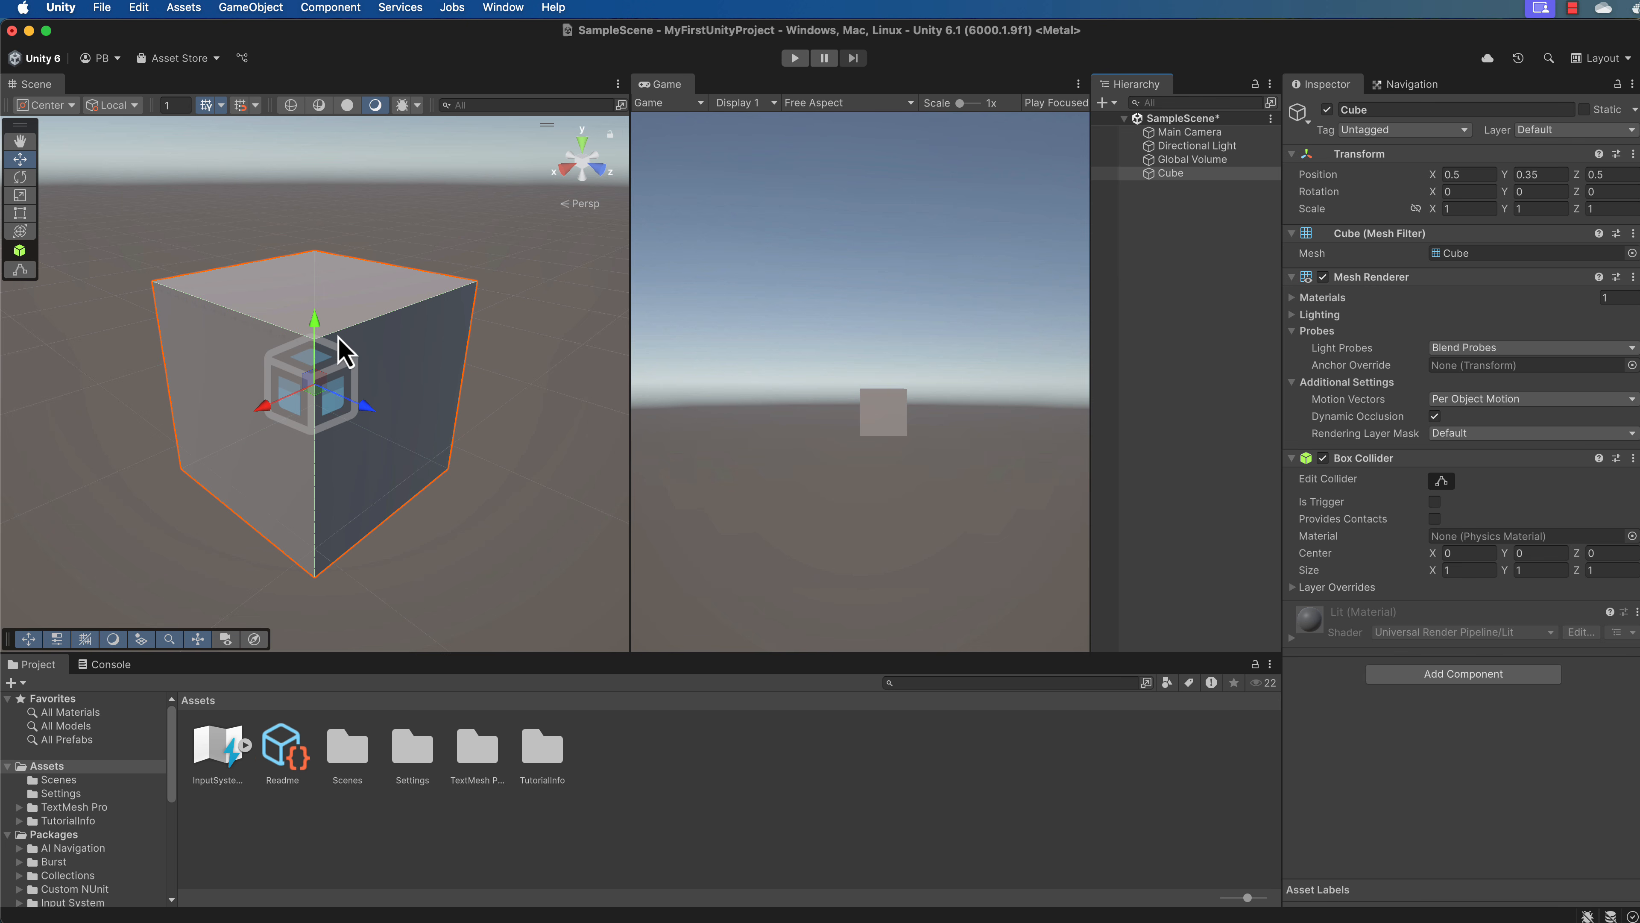
scroll(488, 374, "down", 10)
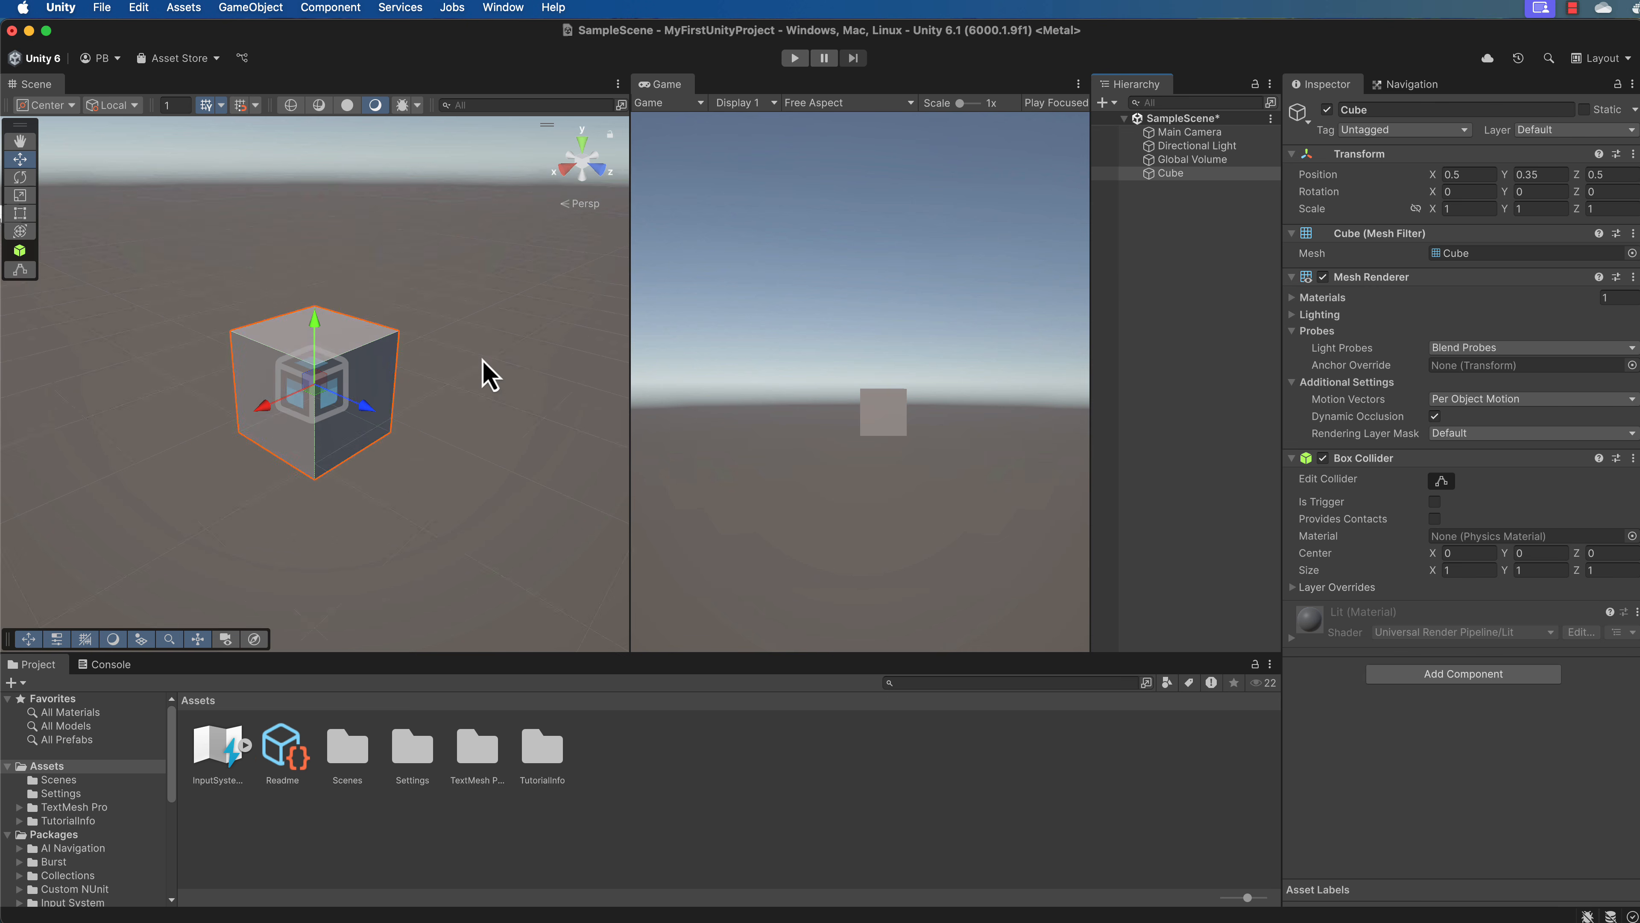
scroll(488, 374, "up", 10)
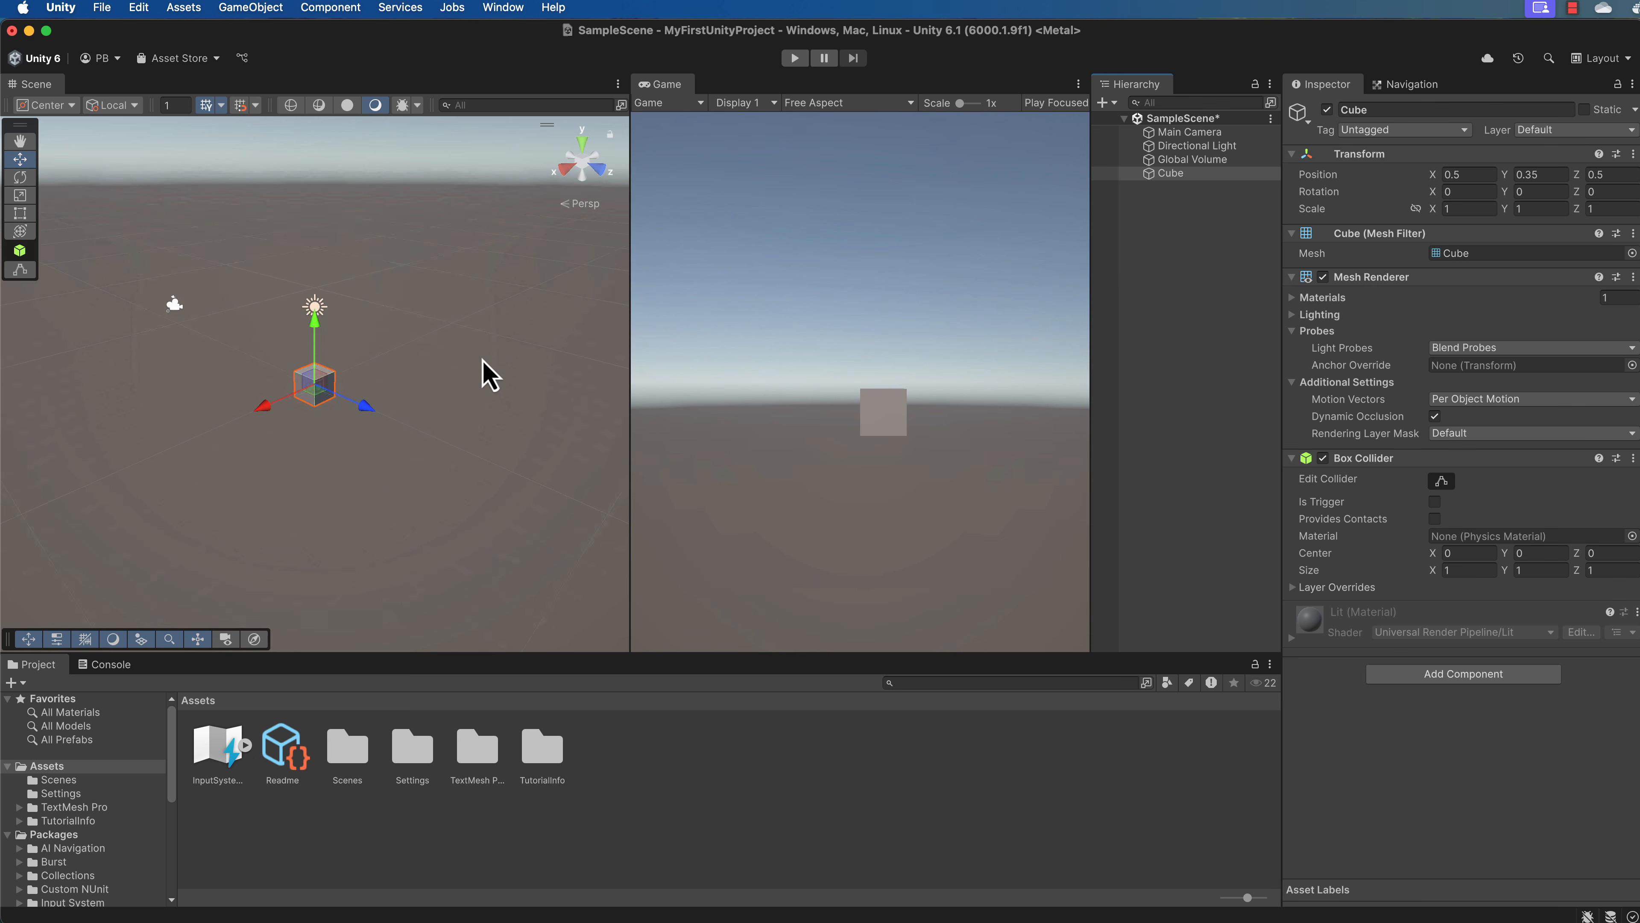
scroll(489, 375, "up", 3)
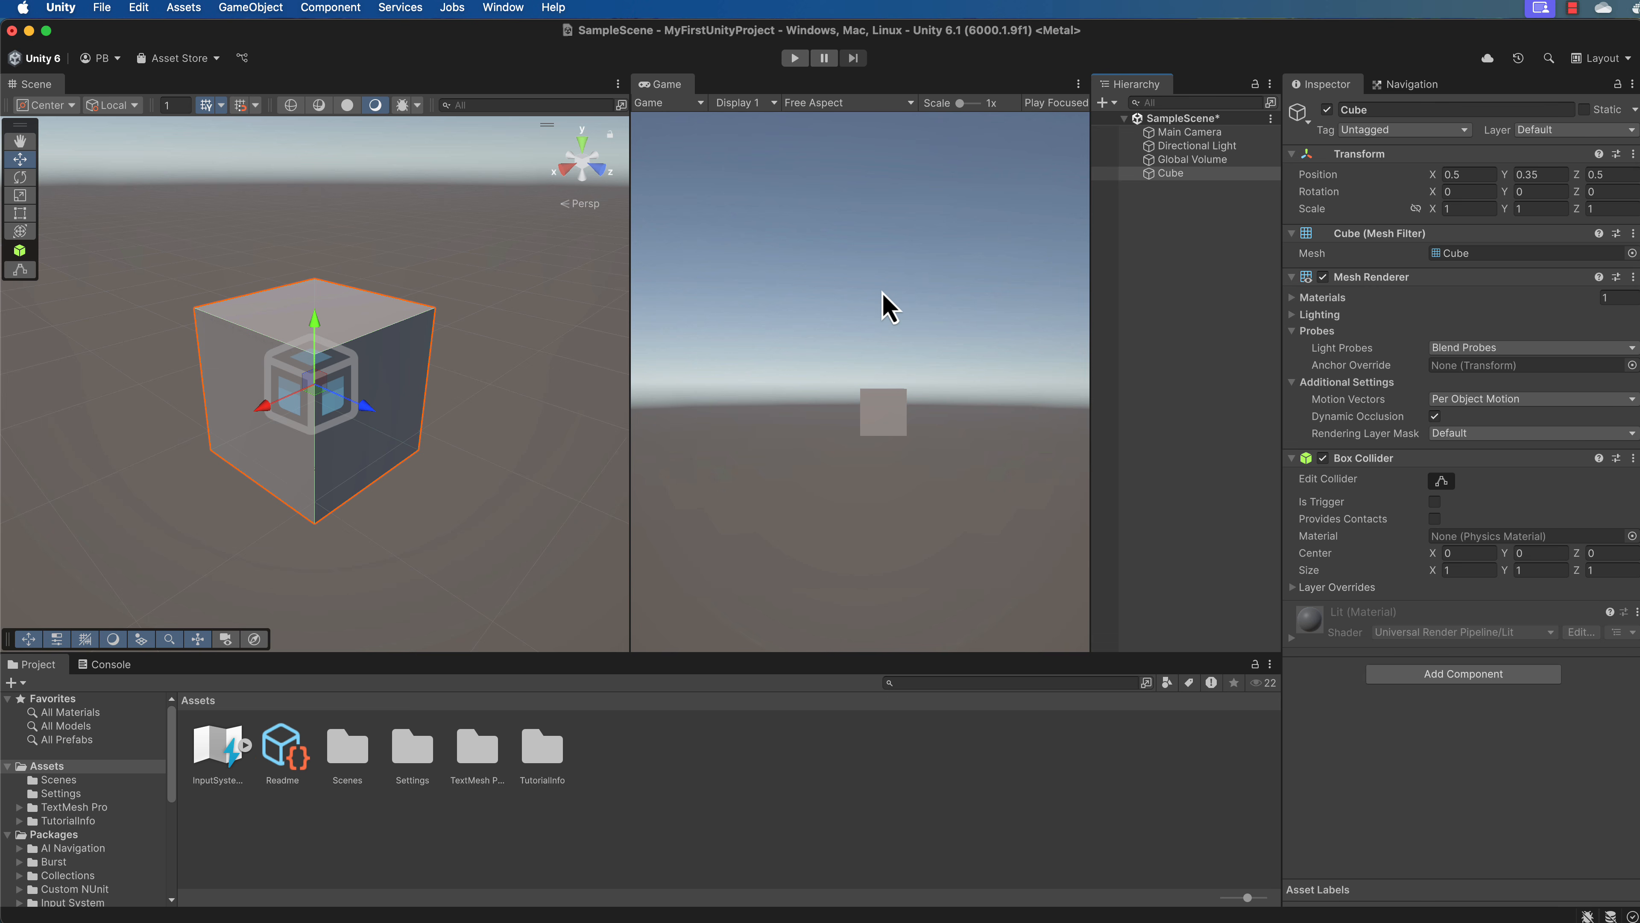
Try the 4K UHD (3840x2160) and TikTok (1080x1920) resolutions in the Game view.
left_click(911, 105)
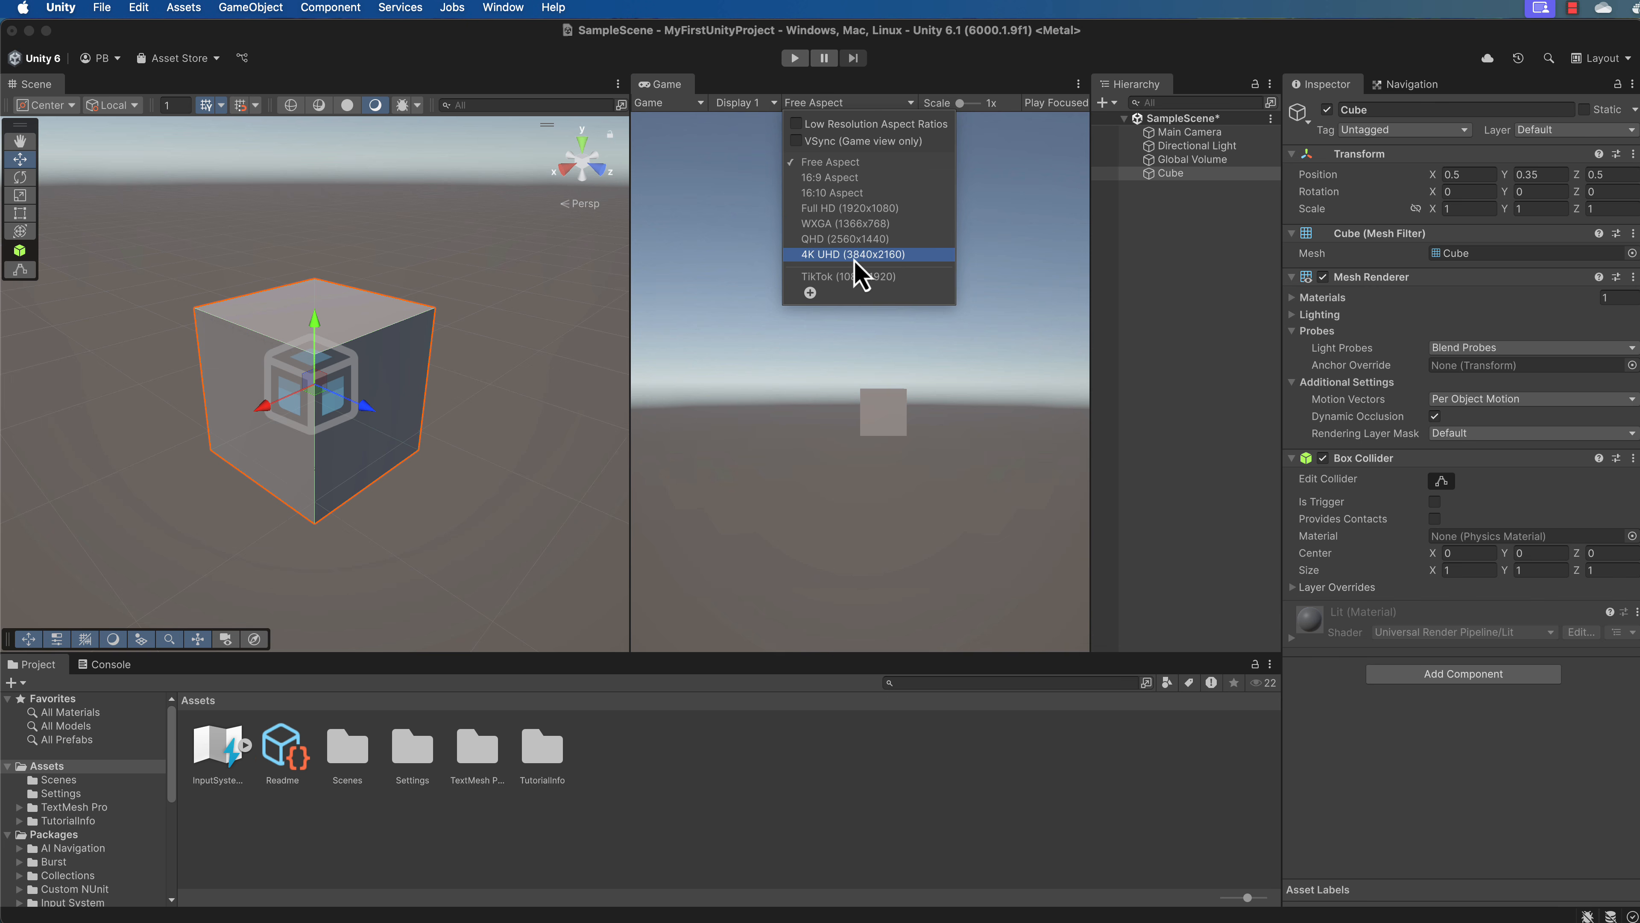
left_click(881, 254)
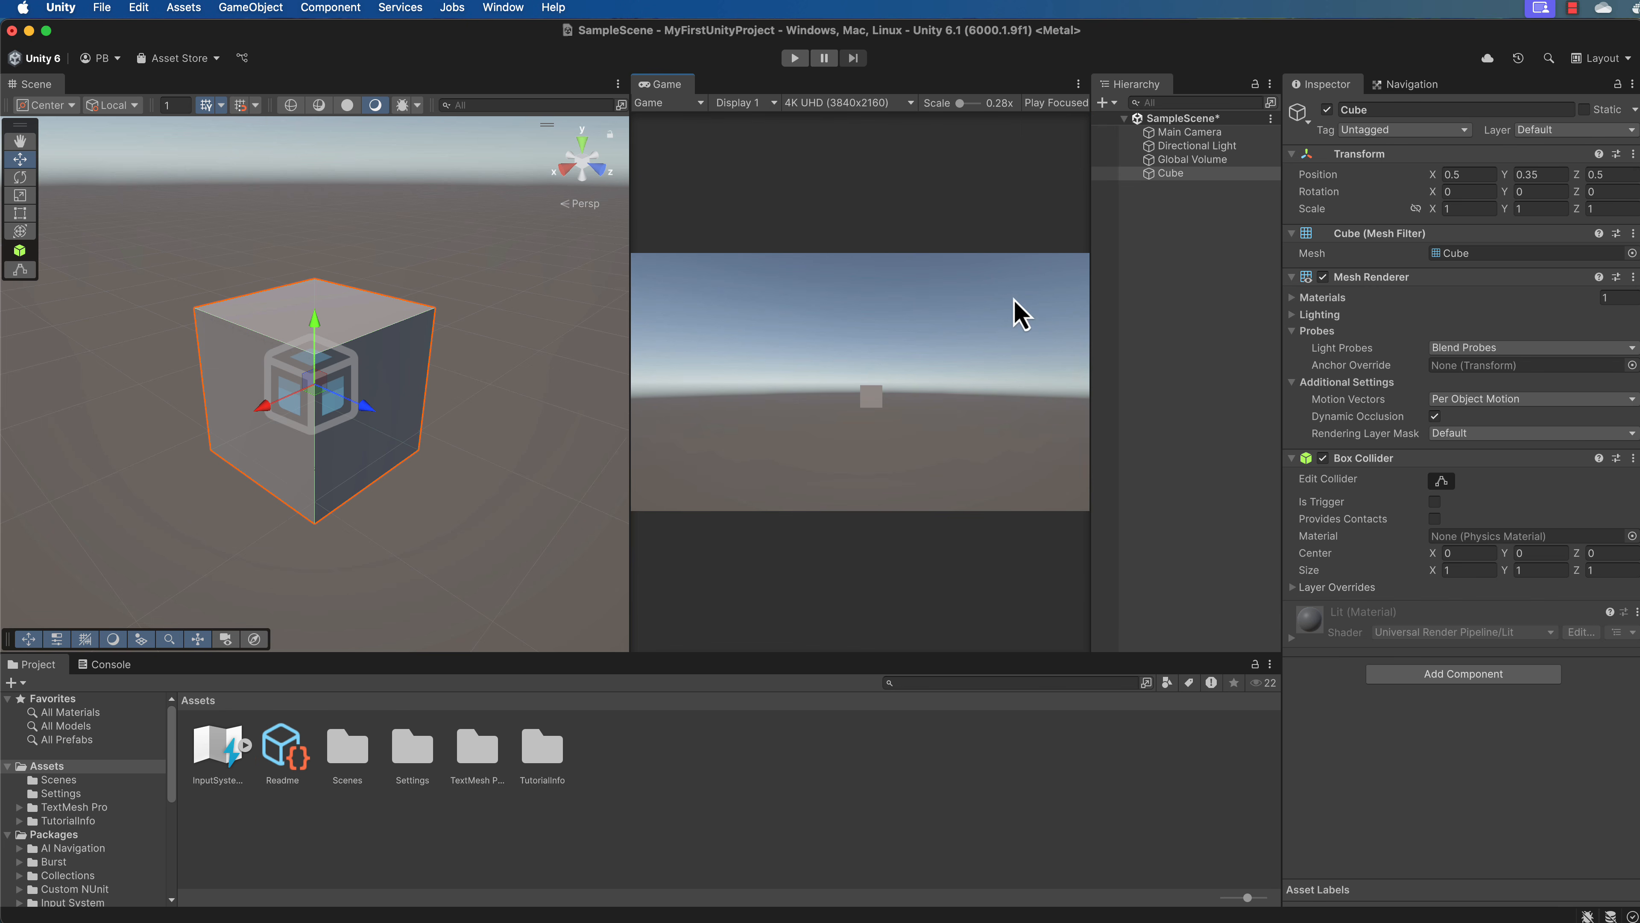
left_click(909, 103)
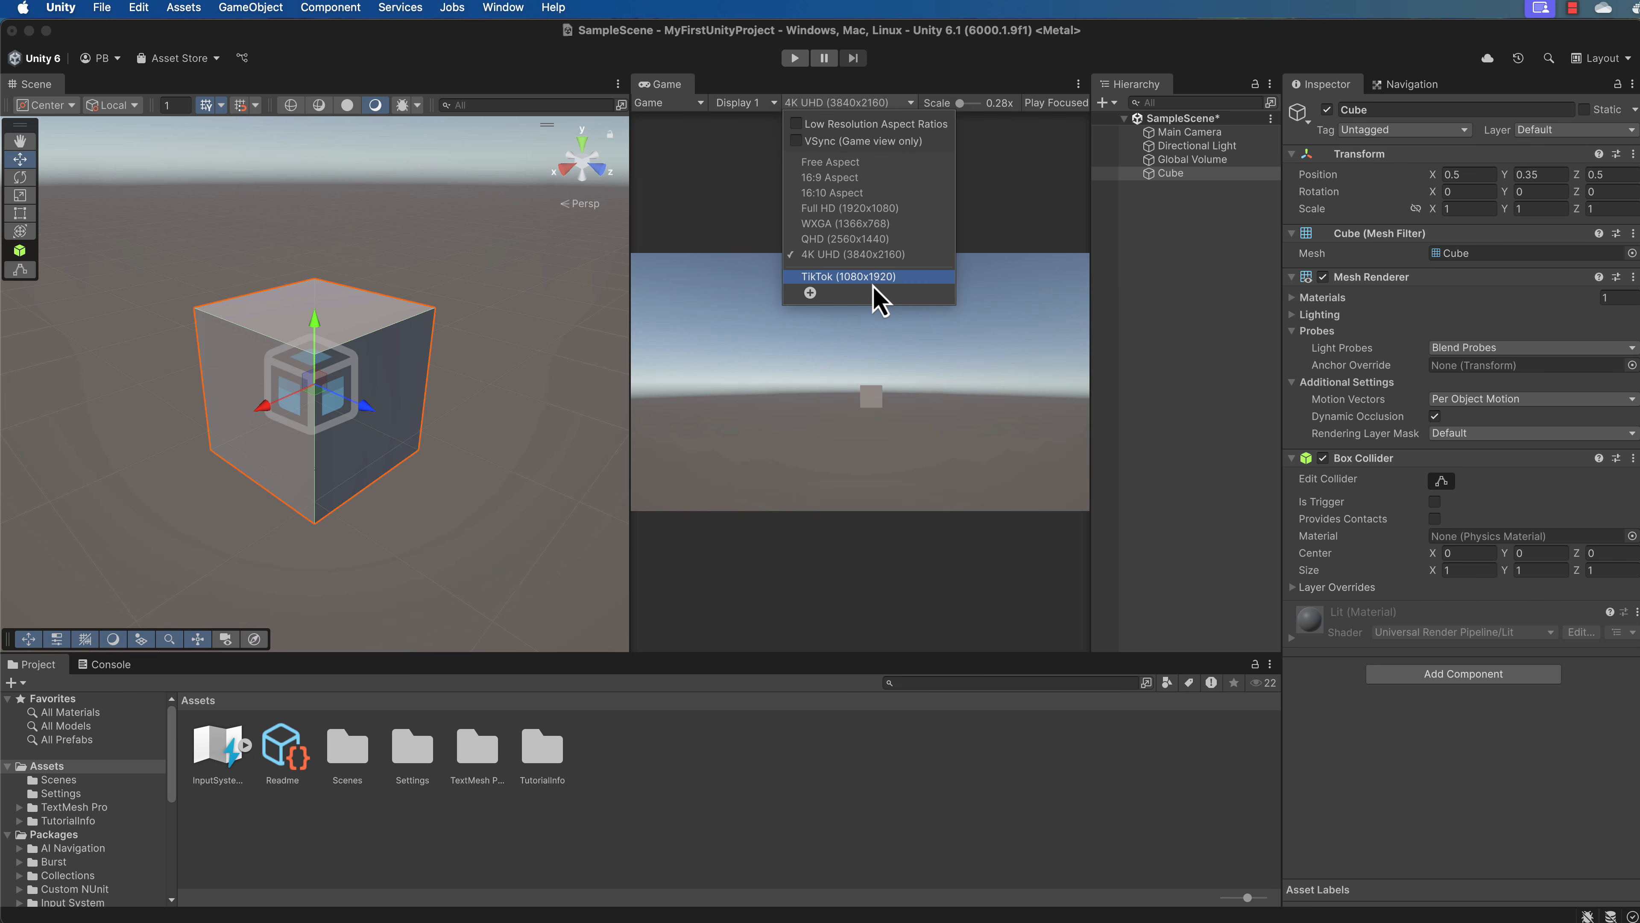
left_click(856, 277)
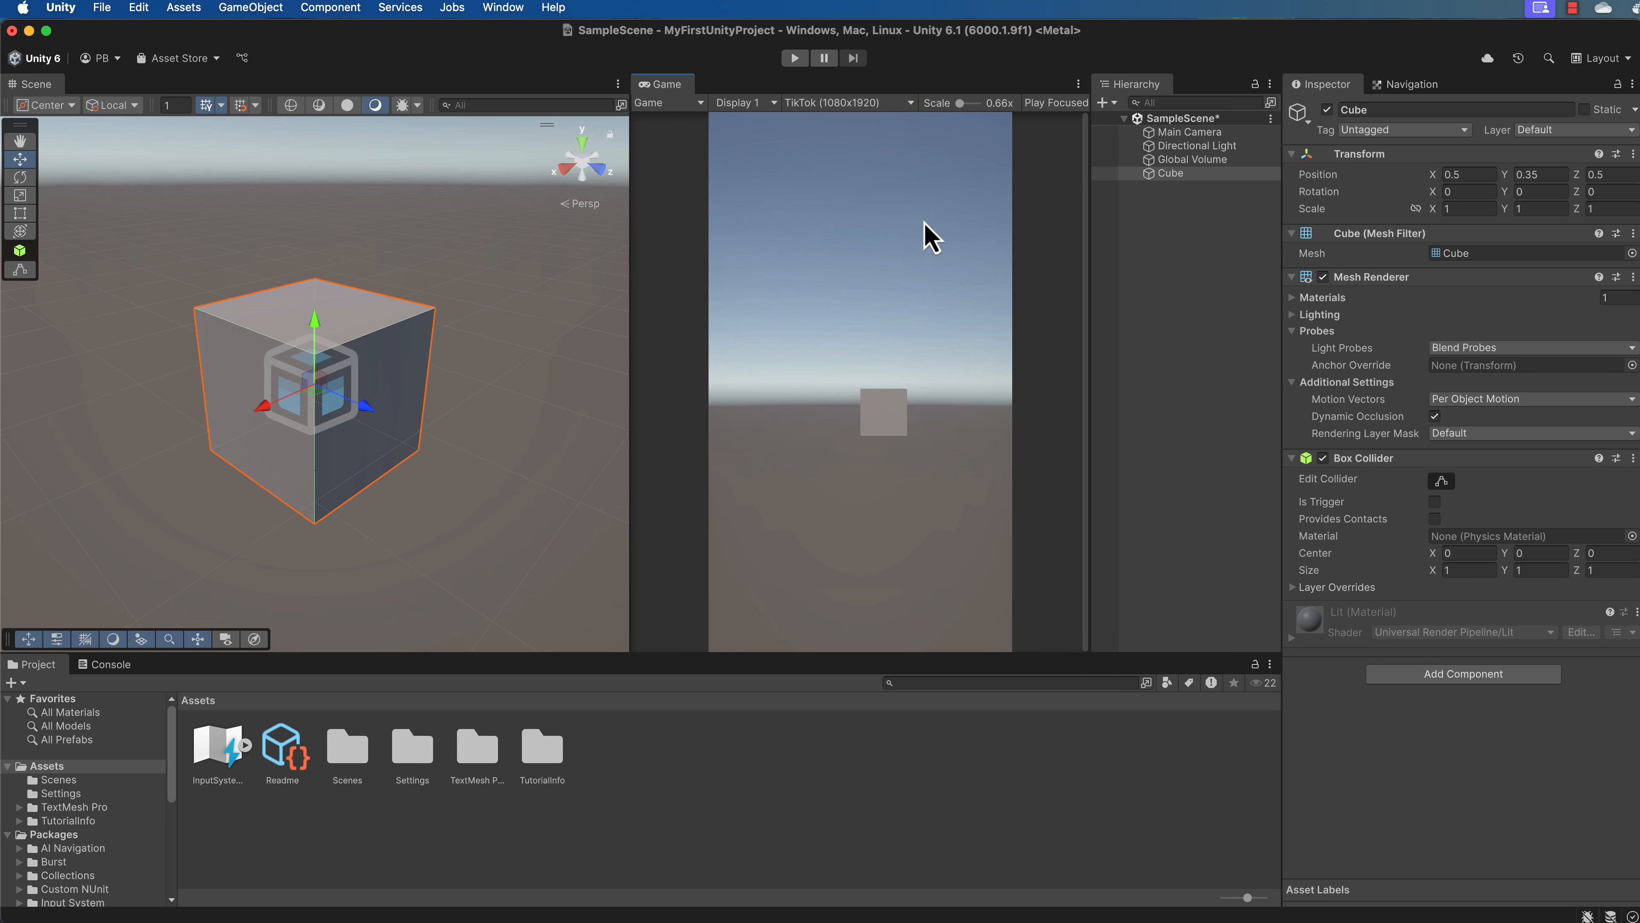
Set the Game view resolution to Full HD (1920x1080).
left_click(910, 104)
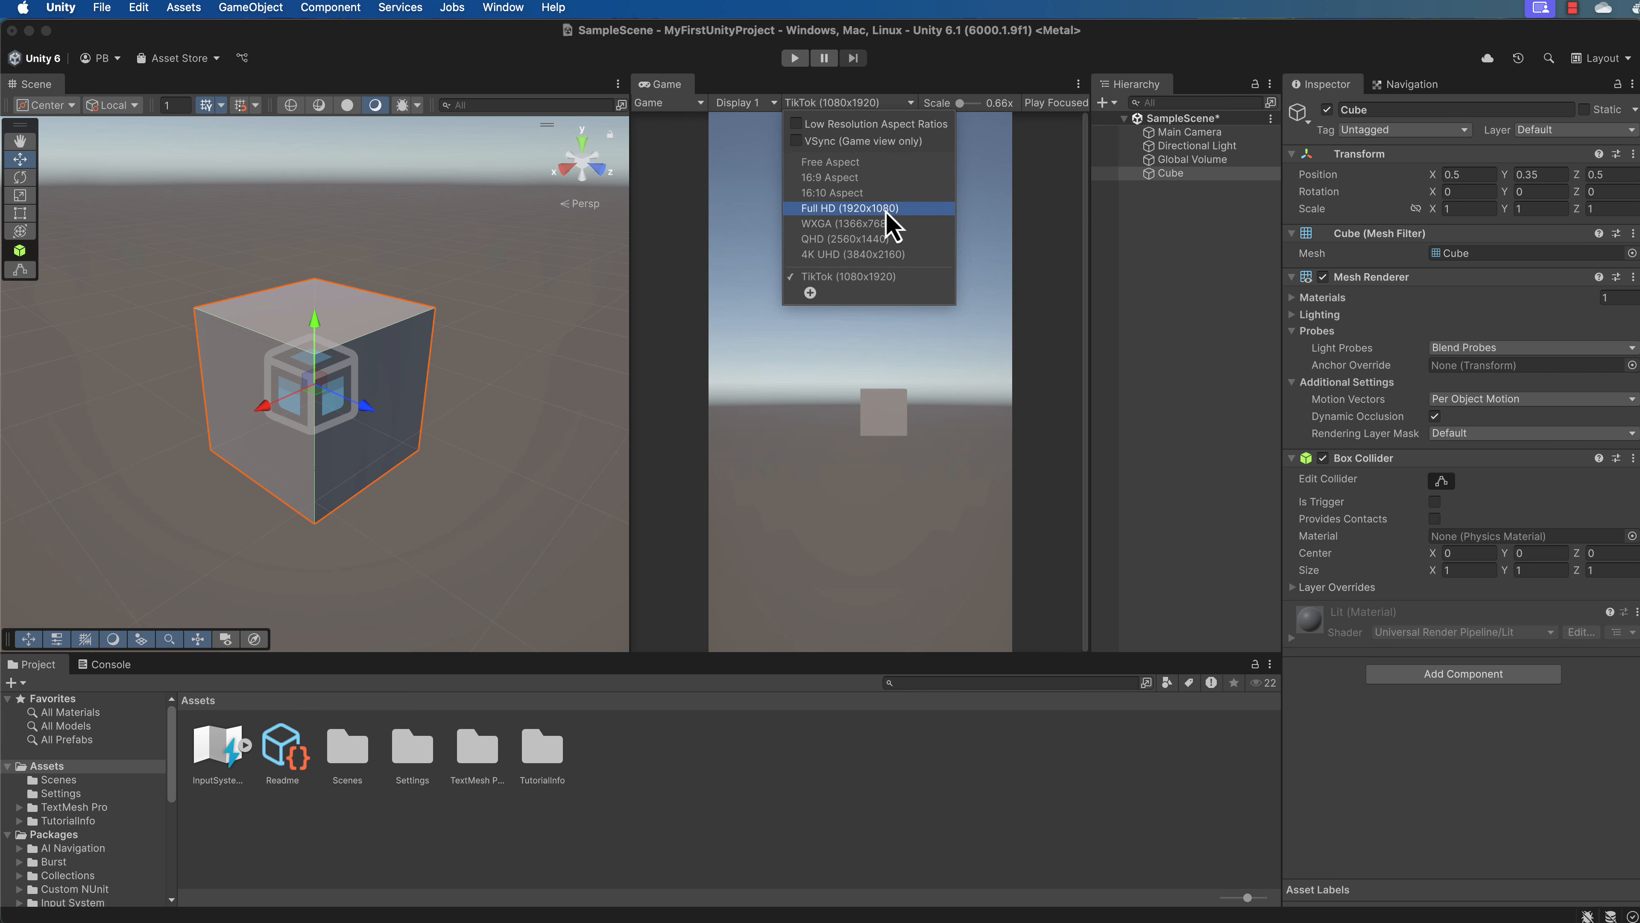
left_click(849, 209)
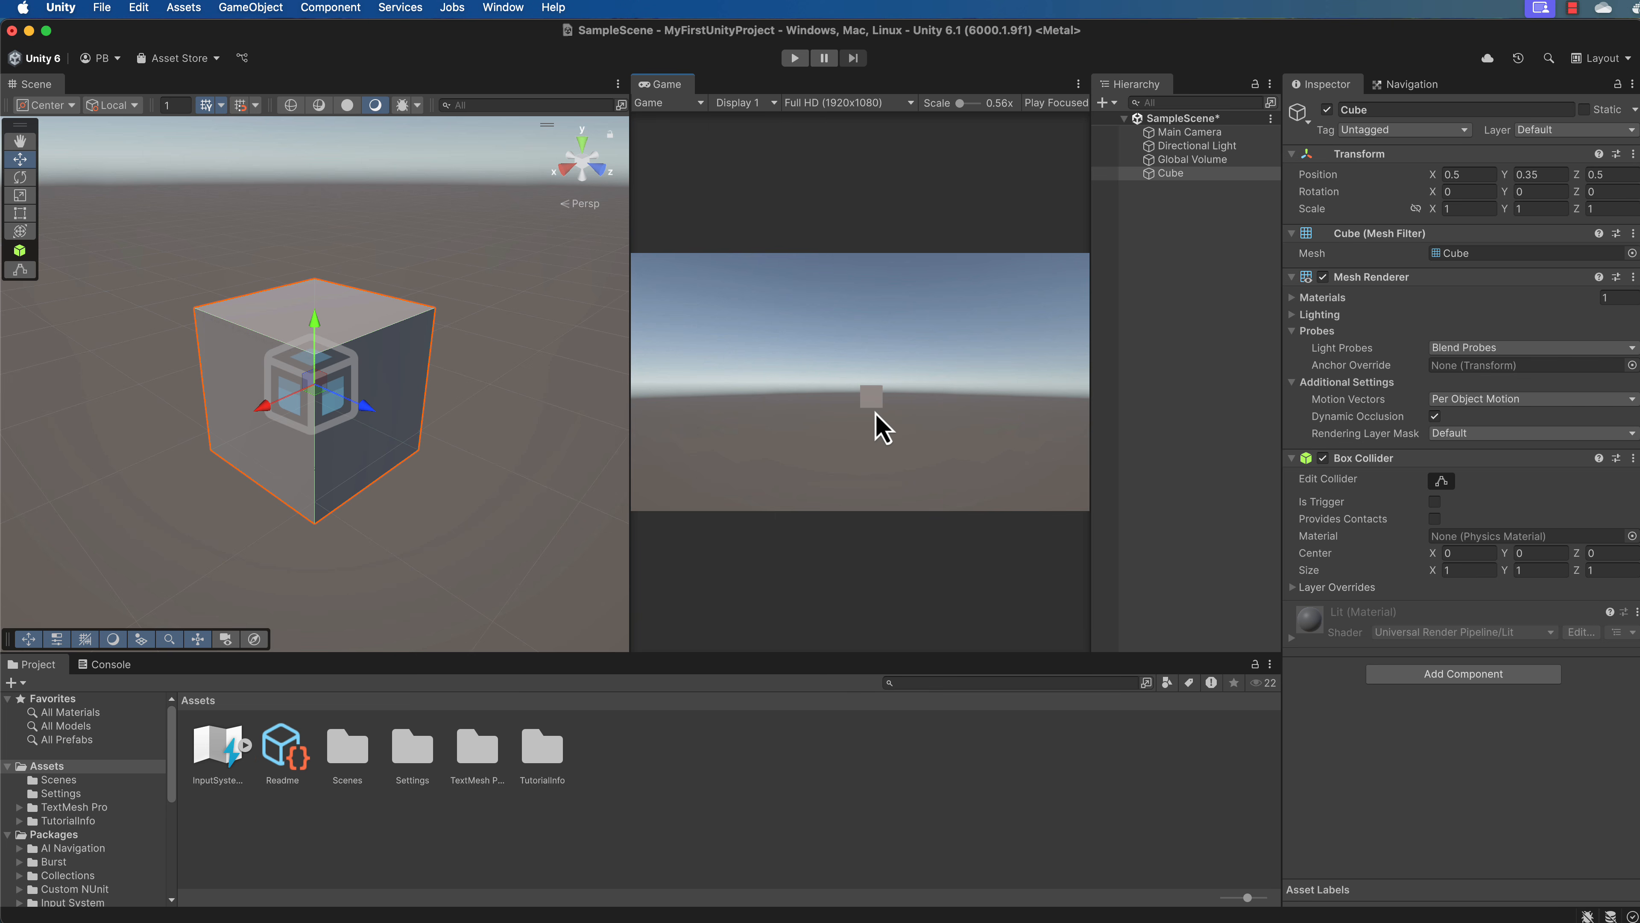
Inspect the Main Camera's properties and frame the camera in the Scene view.
left_click(1206, 133)
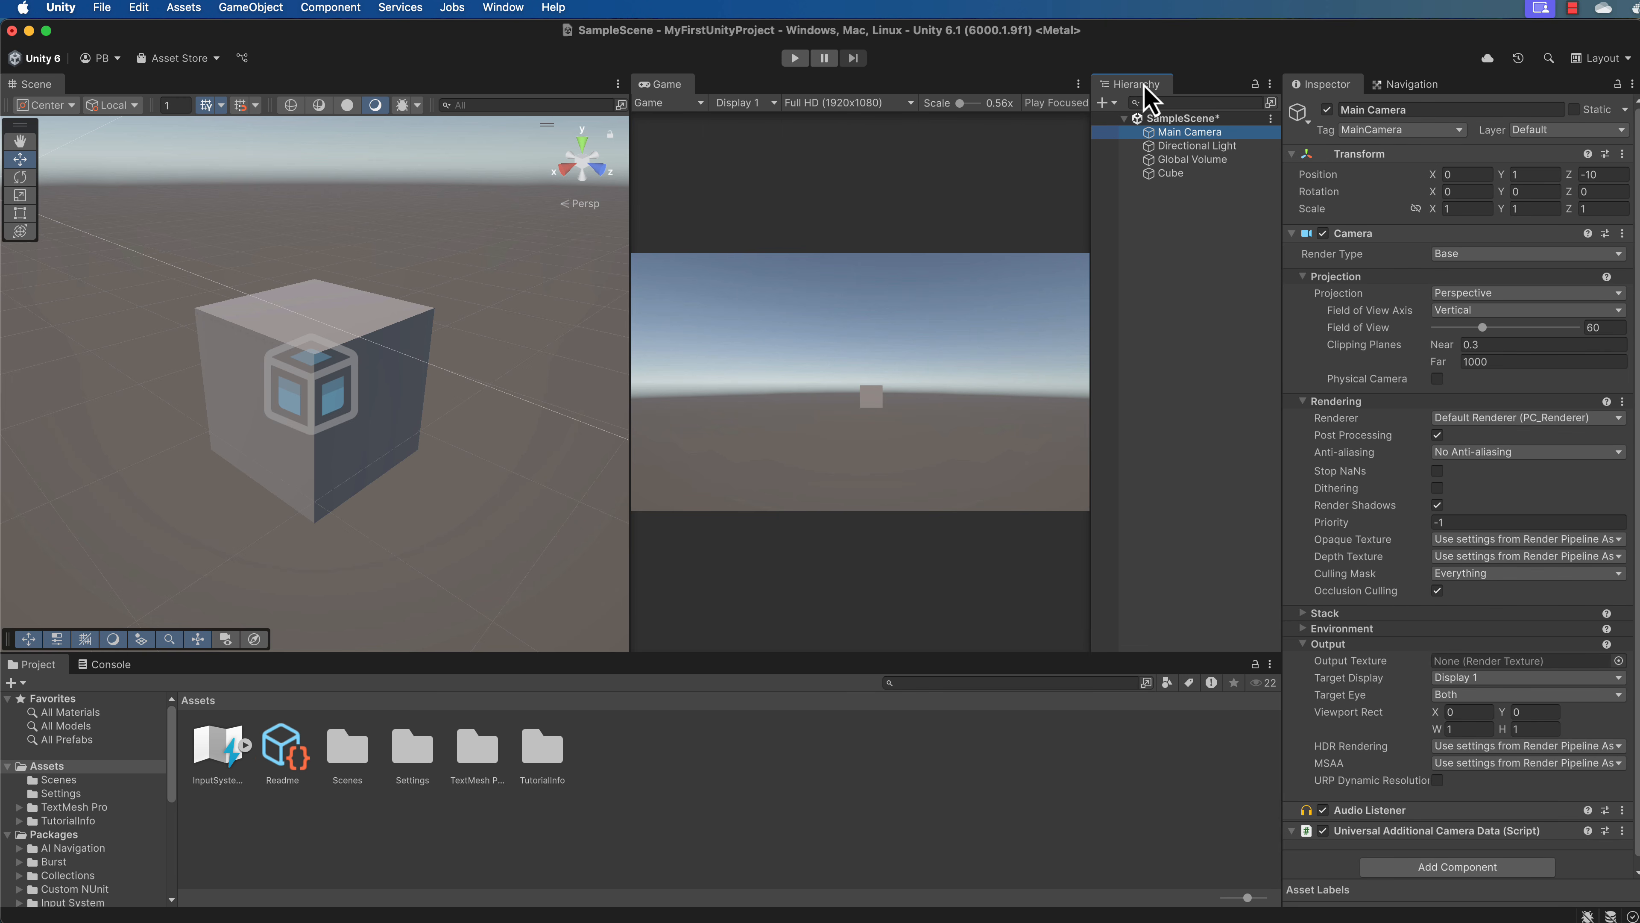
left_click(1172, 300)
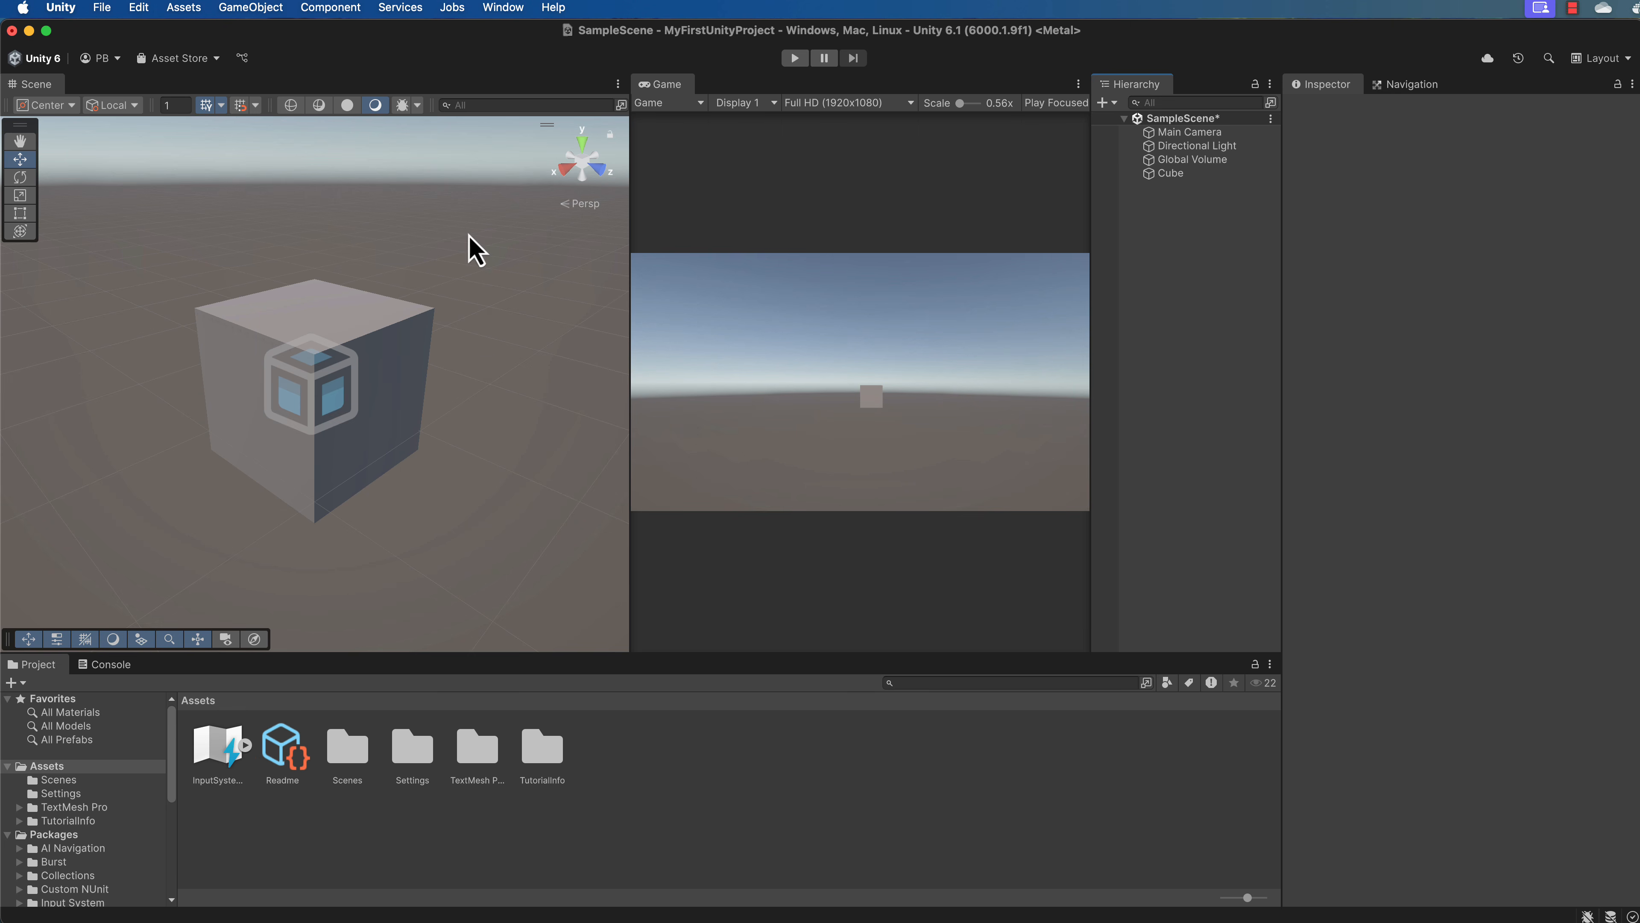
double_click(1194, 133)
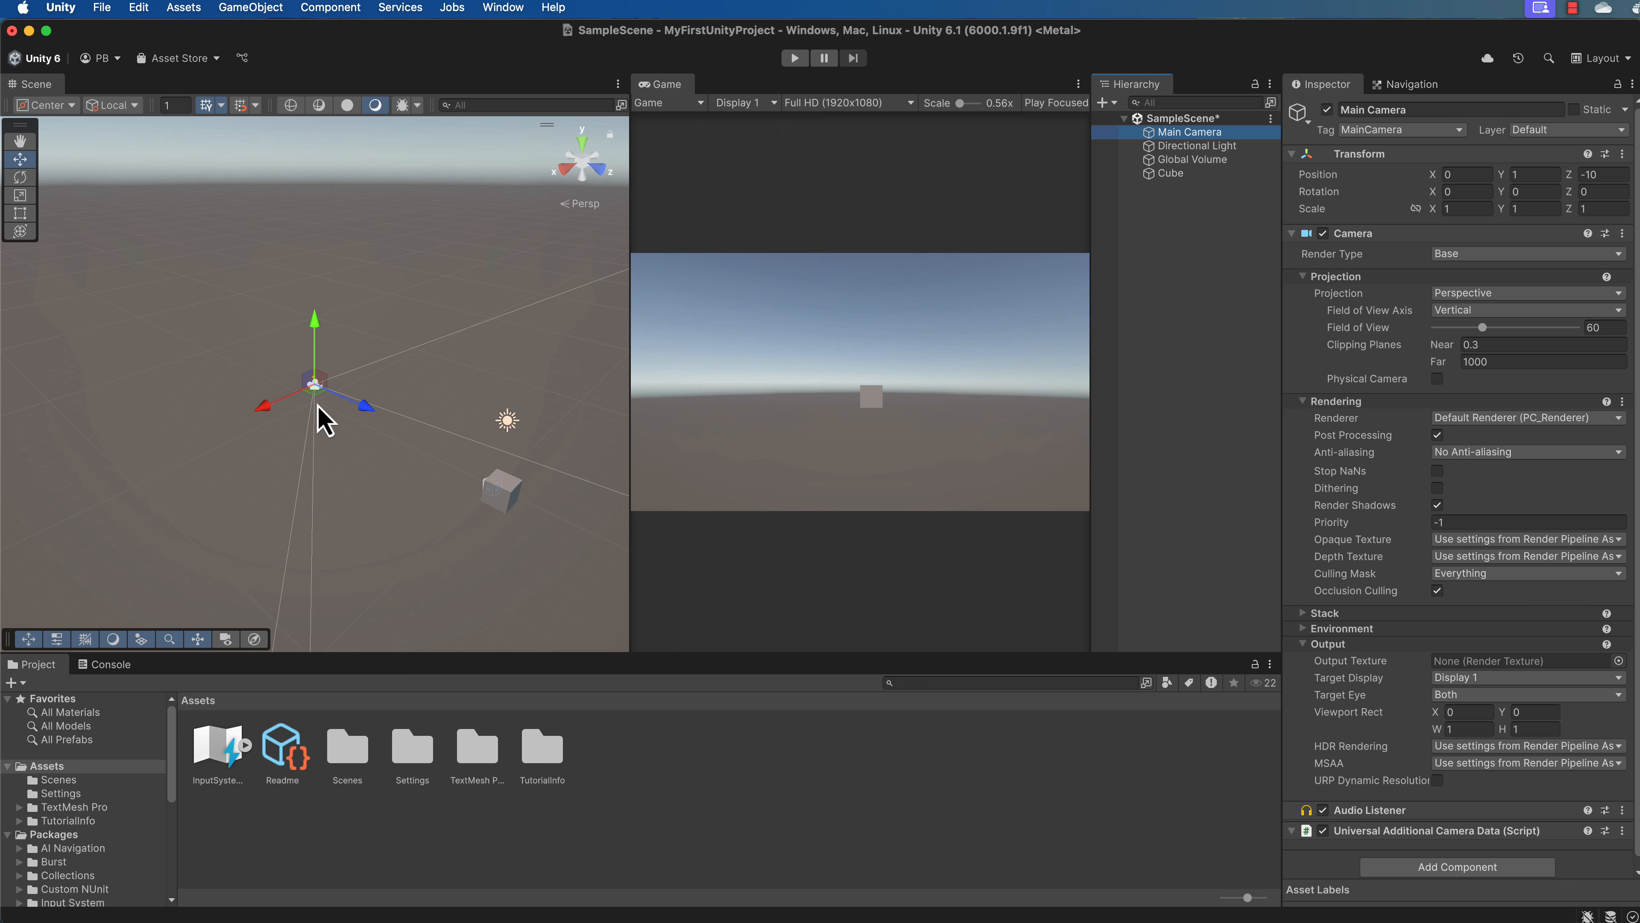
scroll(320, 409, "up", 4)
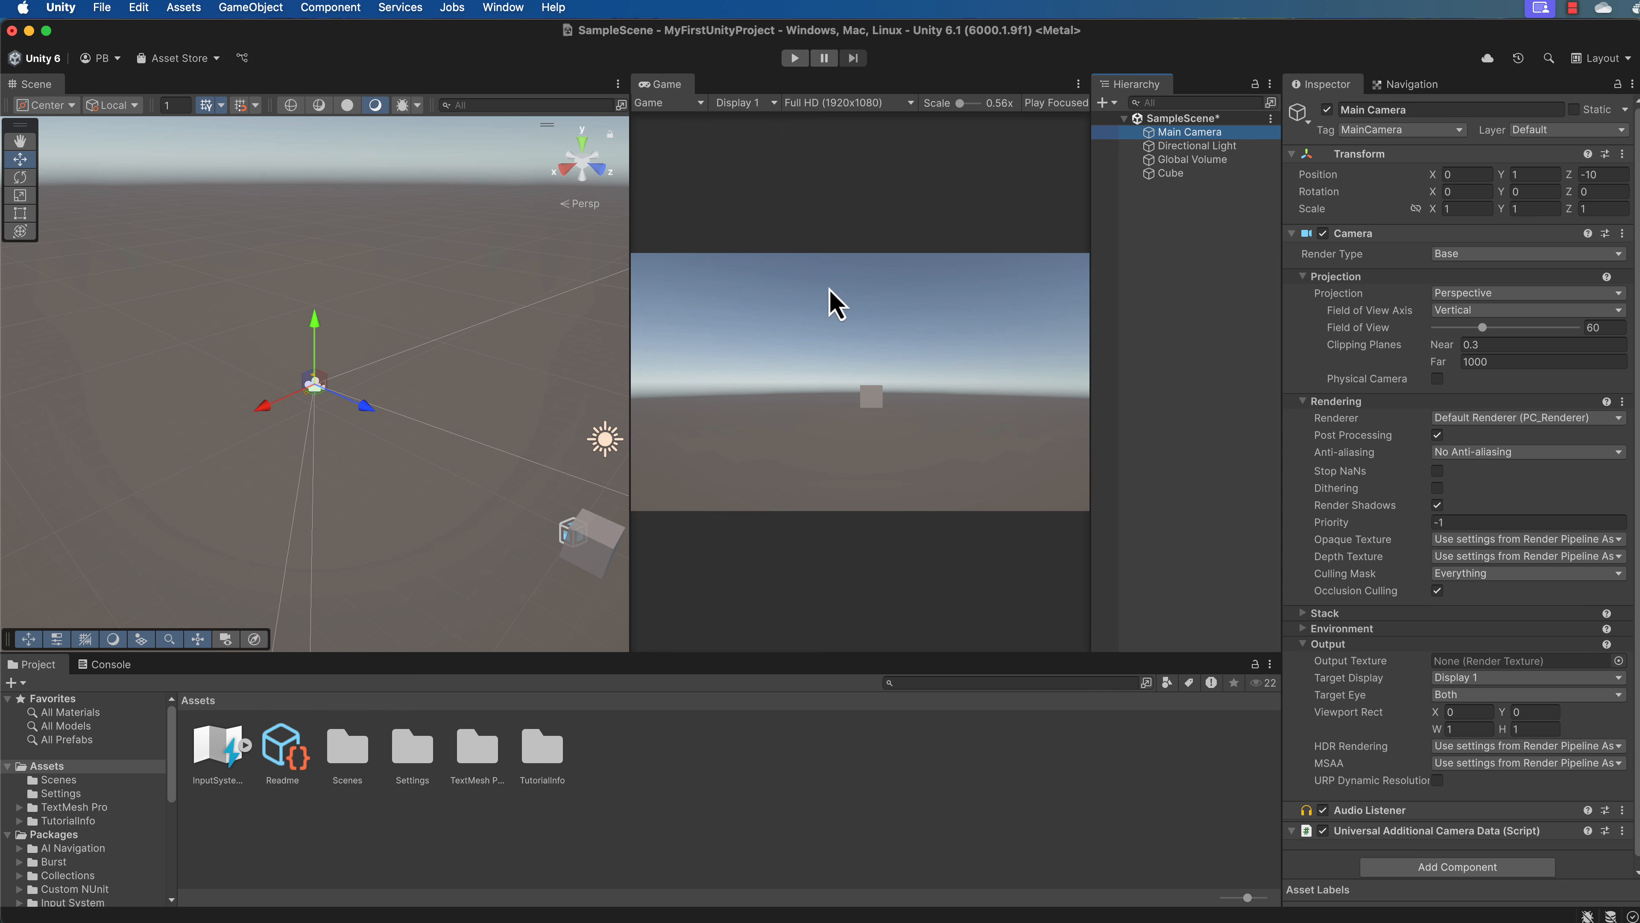
Frame the Directional Light and the Global Volume in the Scene view and inspect their properties.
double_click(1183, 146)
scroll(320, 394, "up", 8)
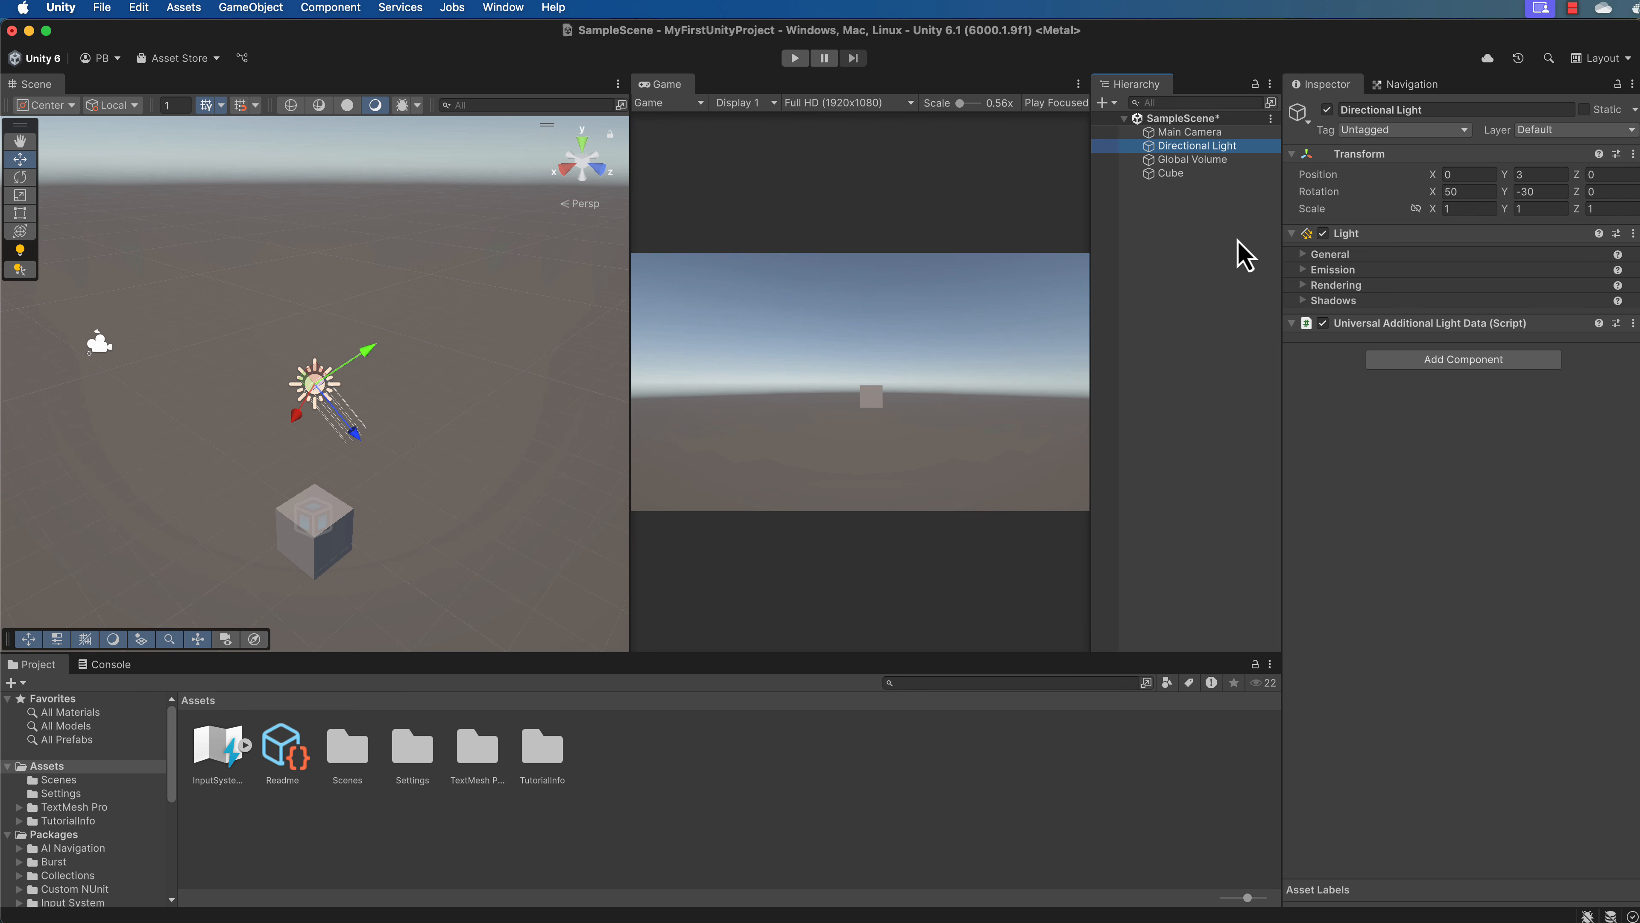
left_click(1189, 162)
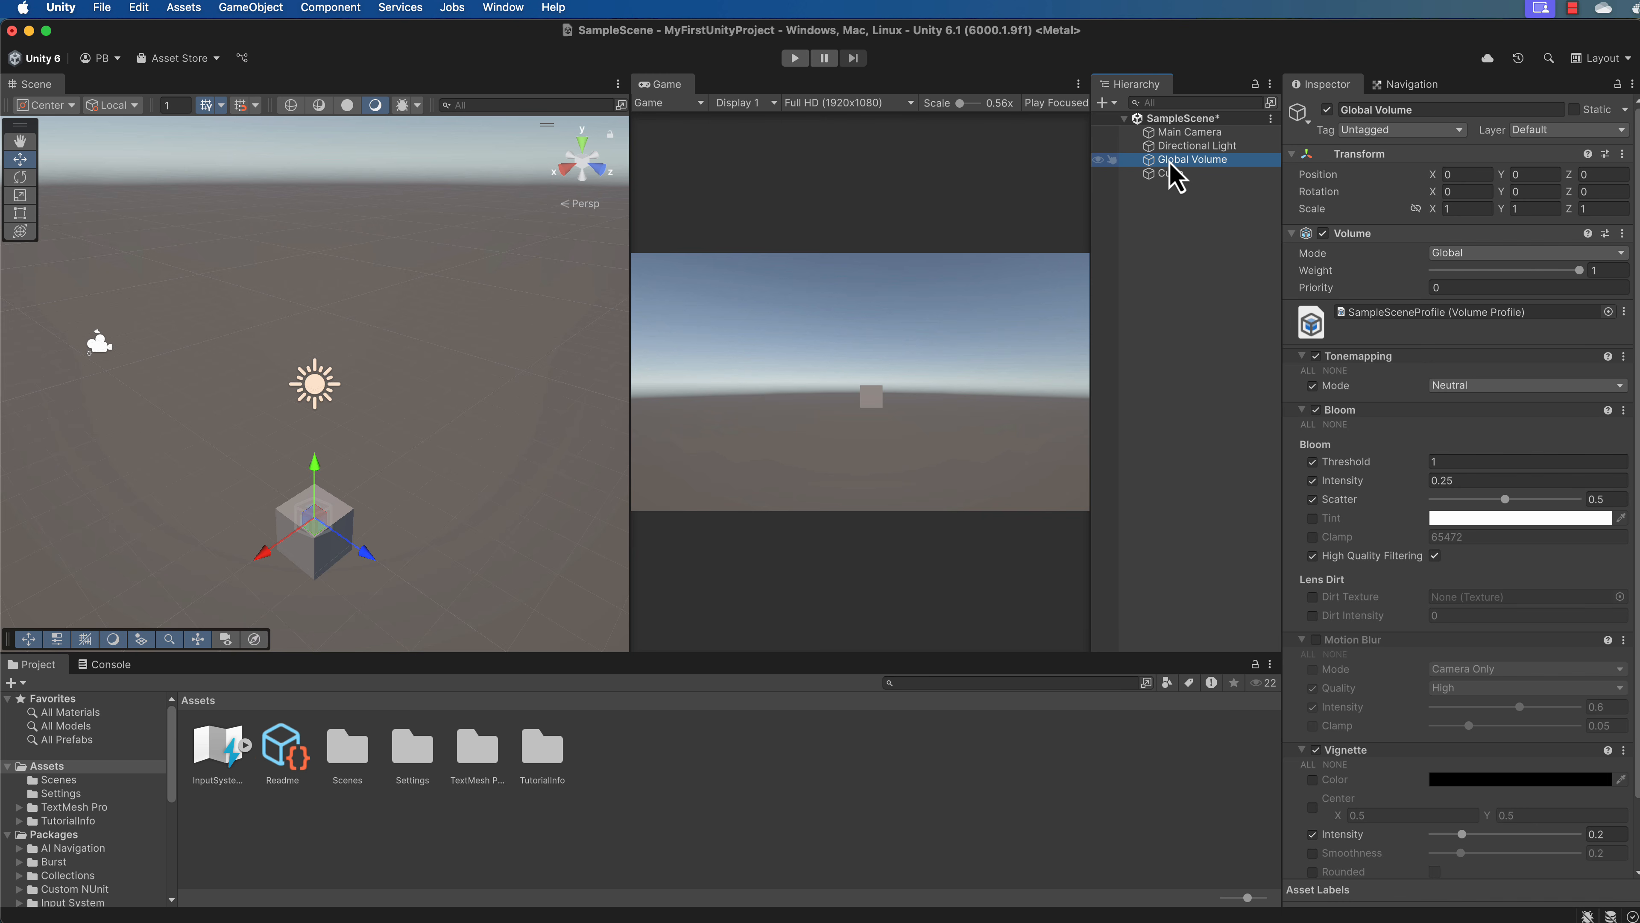
double_click(1170, 161)
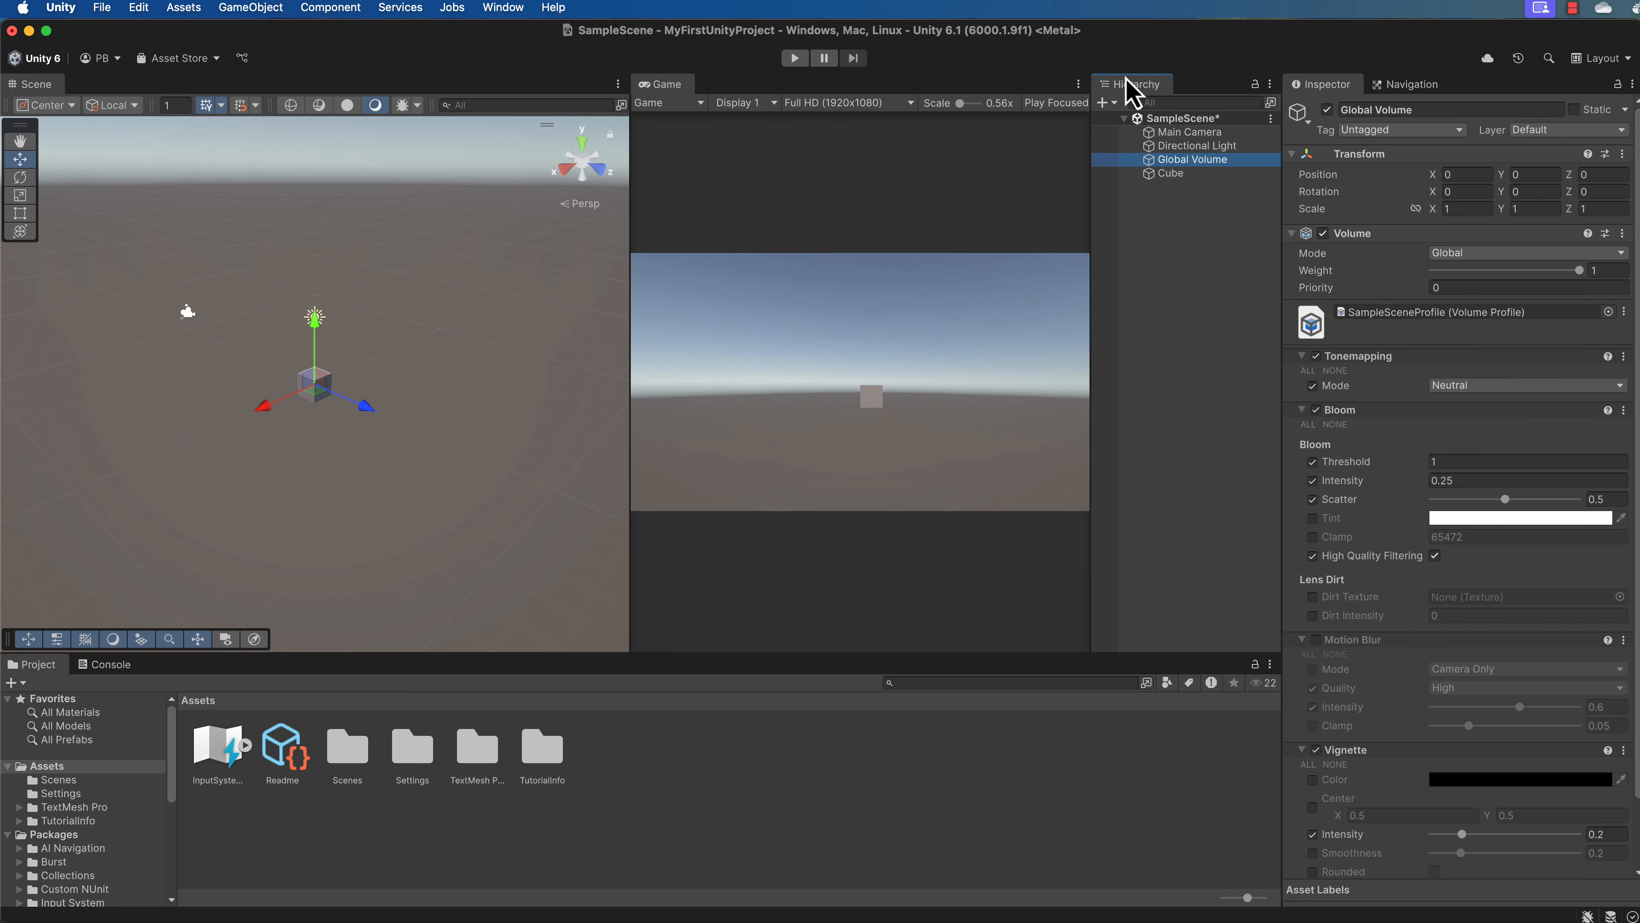
Frame the Cube in the Scene view and compare its Inspector properties with the Main Camera's.
left_click(1170, 173)
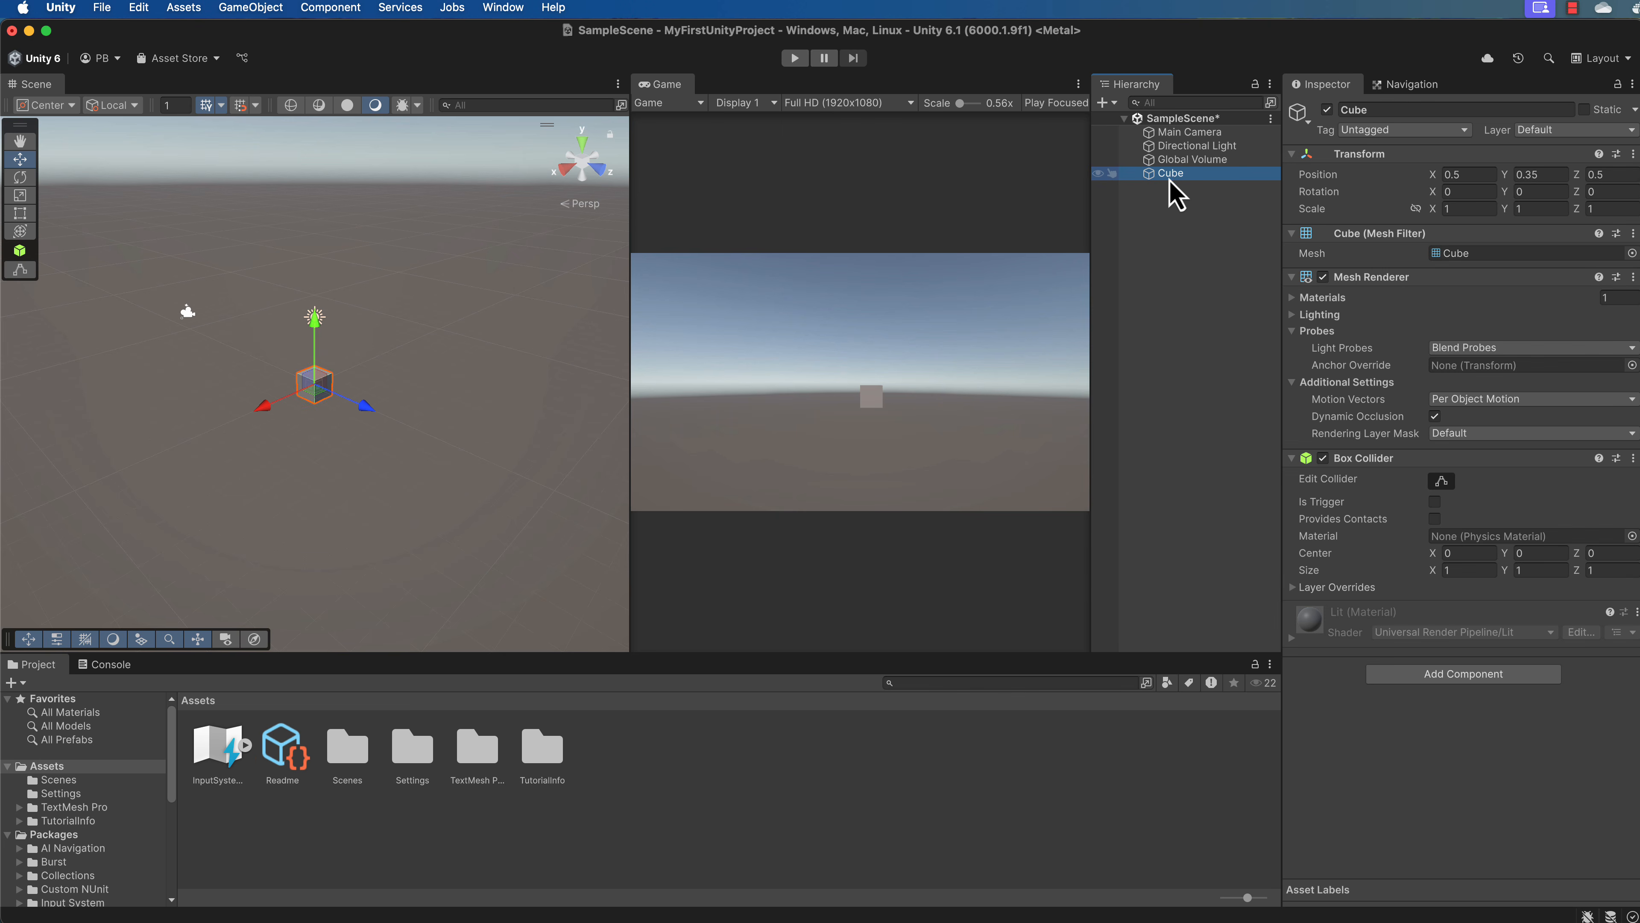
double_click(1175, 181)
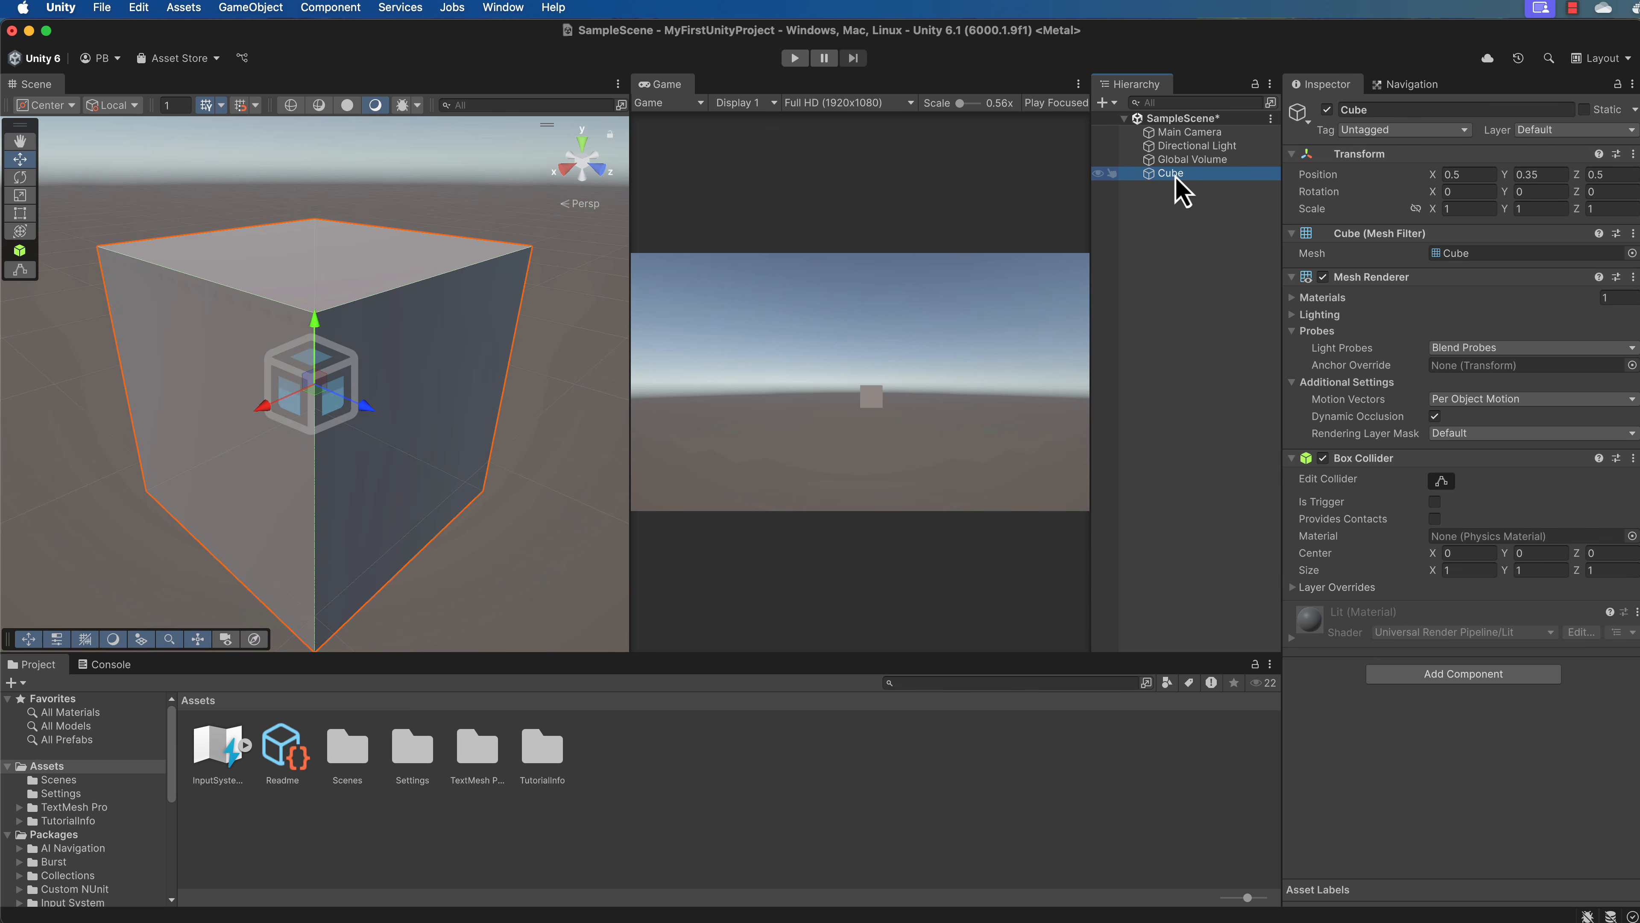
scroll(340, 329, "down", 5)
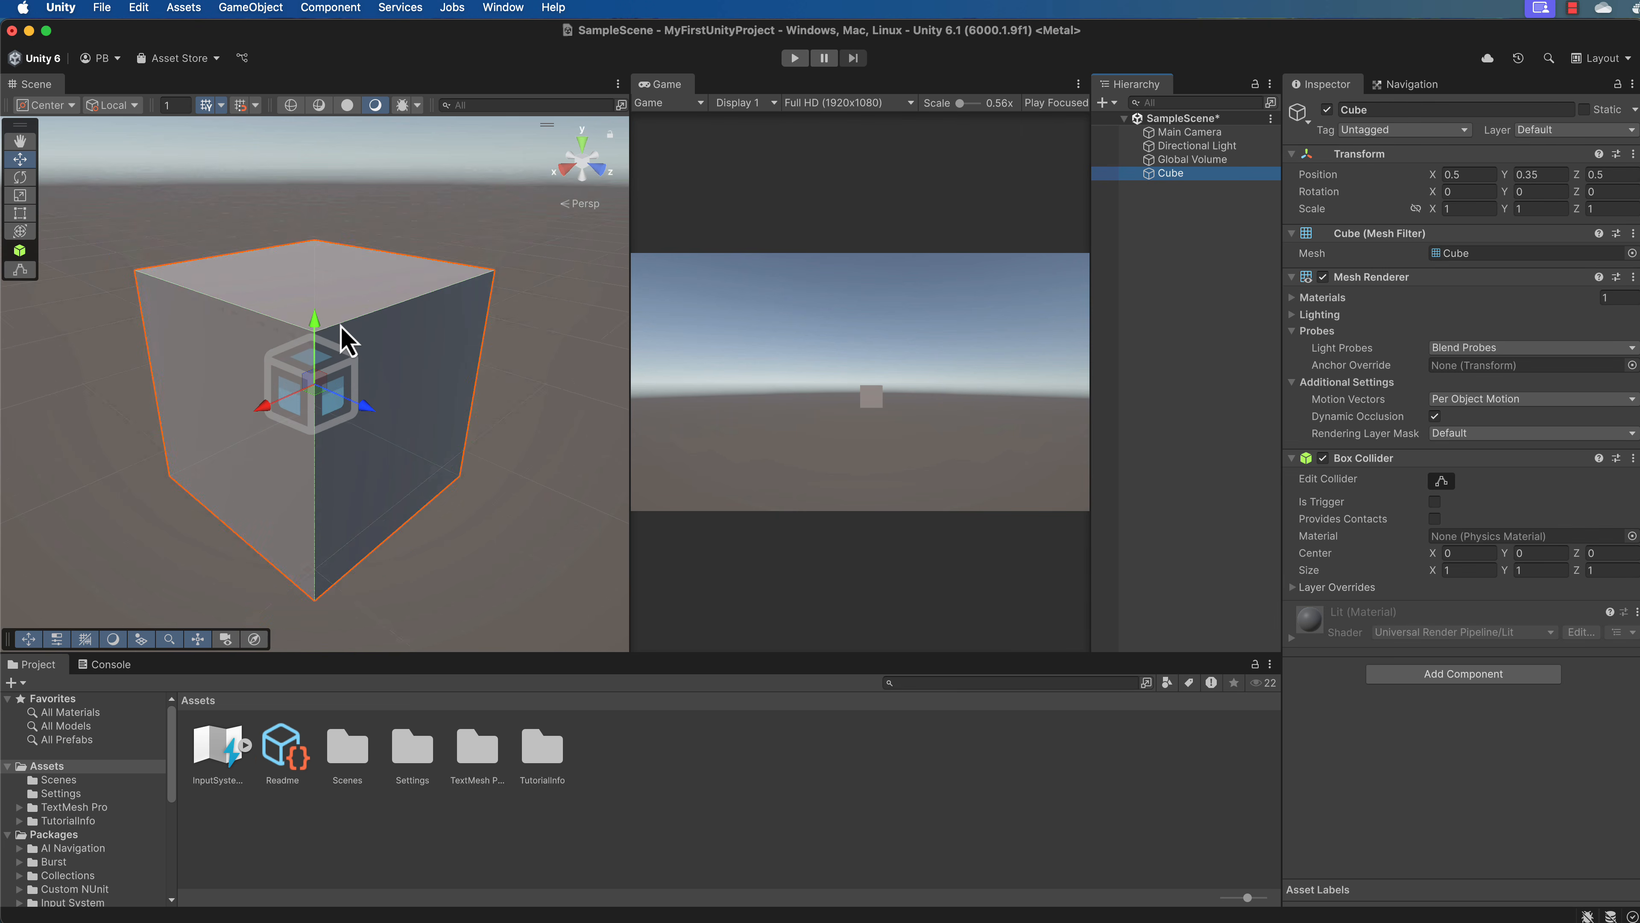
scroll(342, 336, "down", 5)
scroll(341, 337, "up", 6)
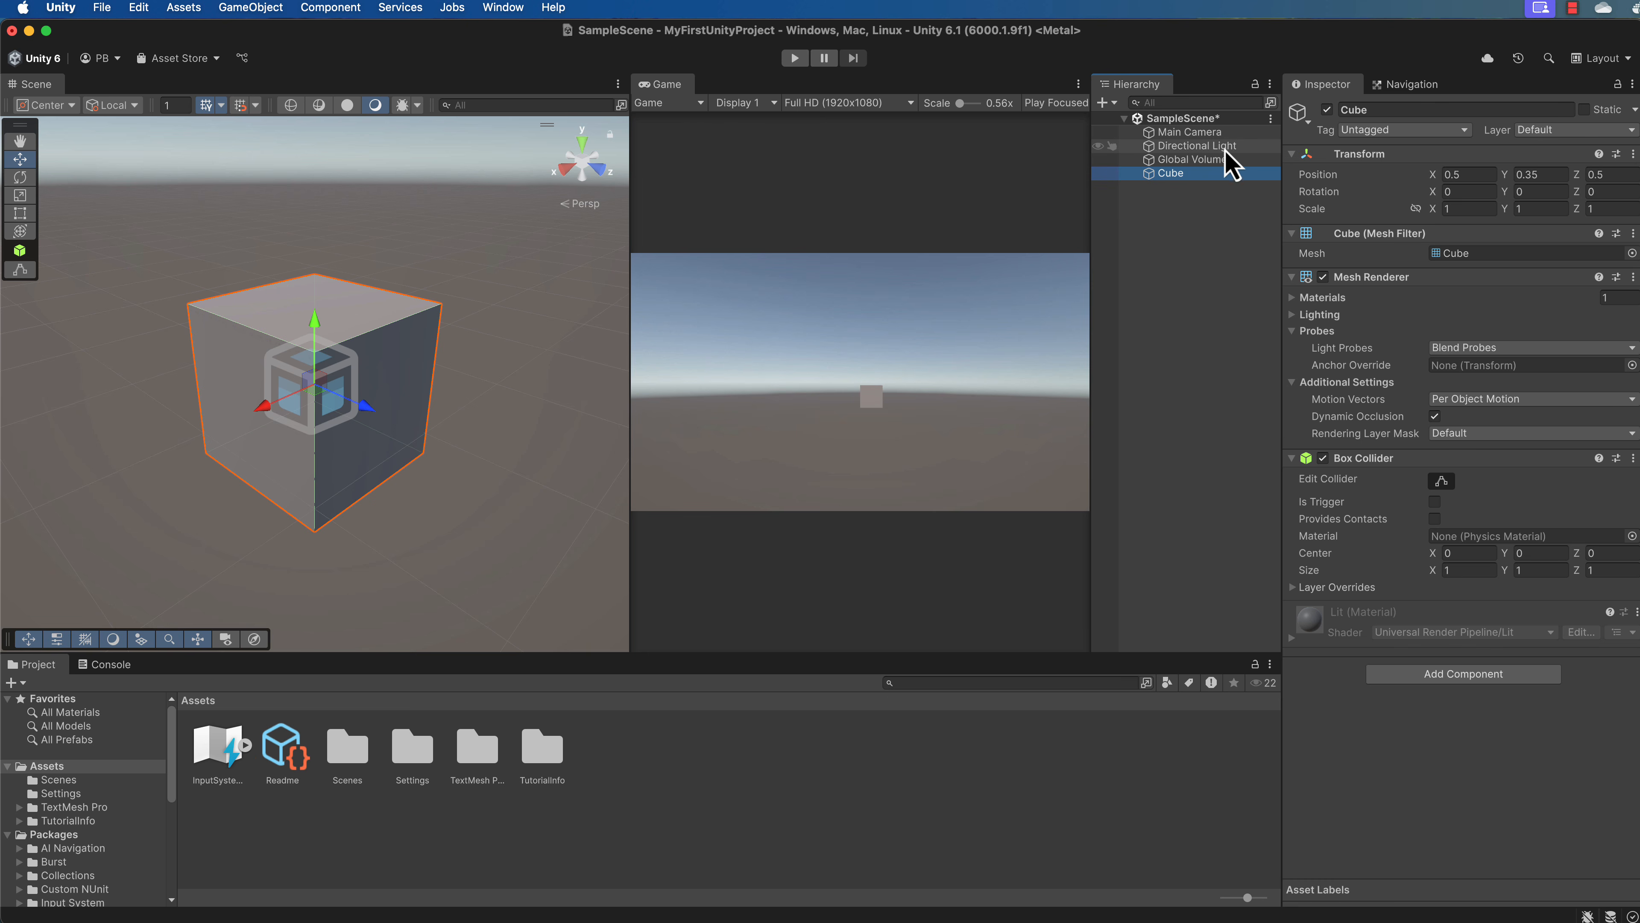
left_click(1196, 132)
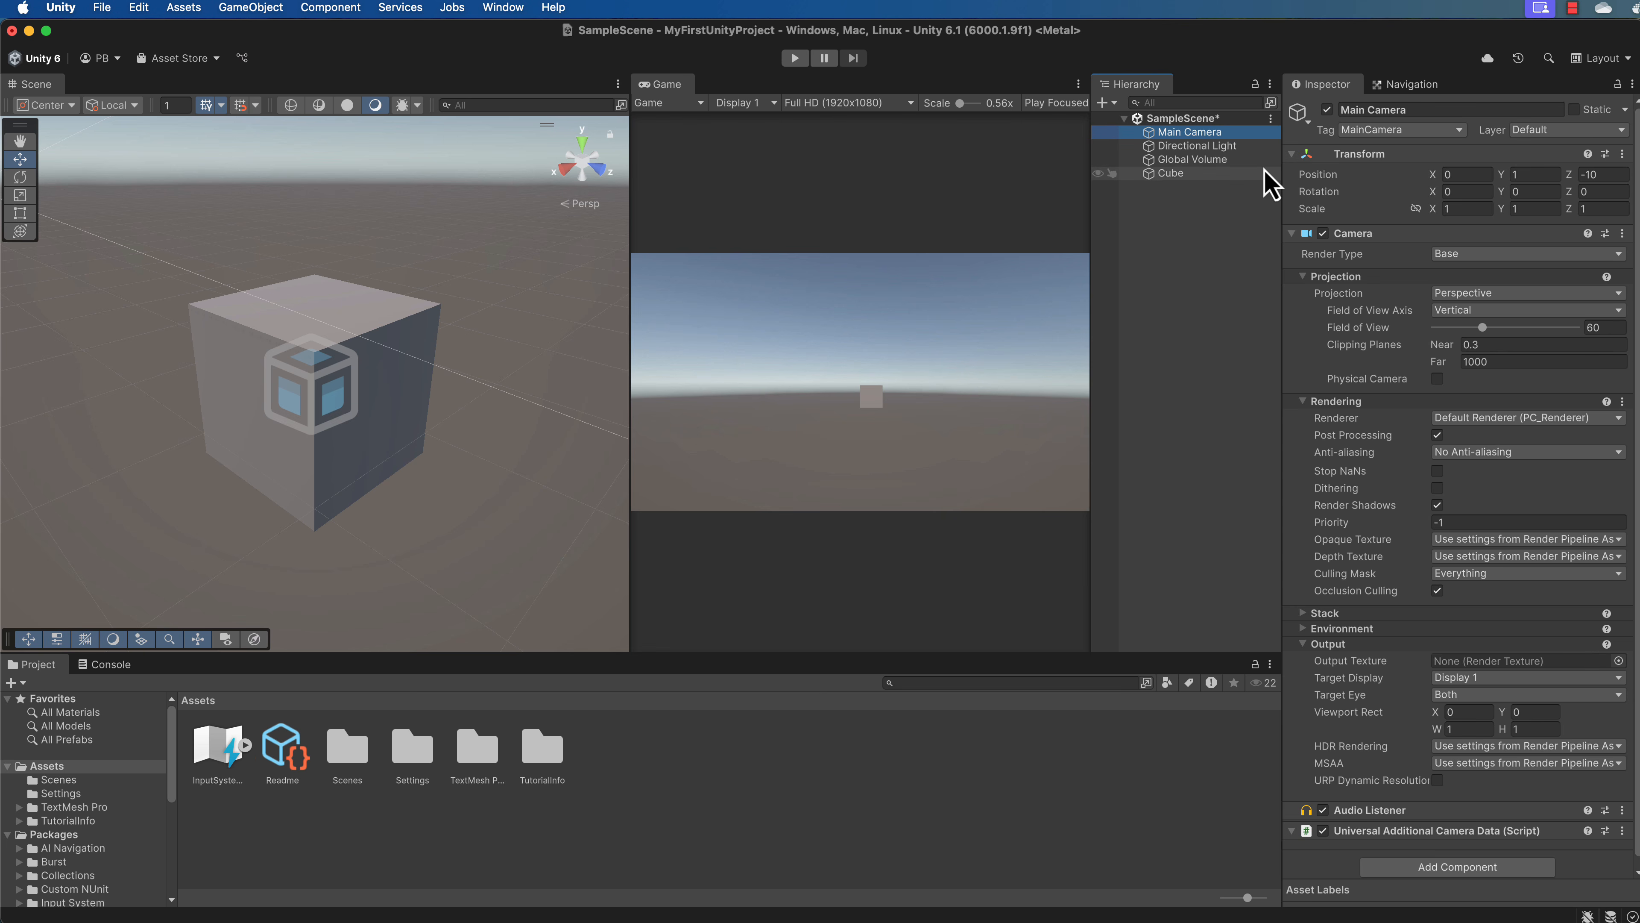
Inspect the Cube's Mesh Filter component and open the details of the mesh asset it references.
left_click(1174, 174)
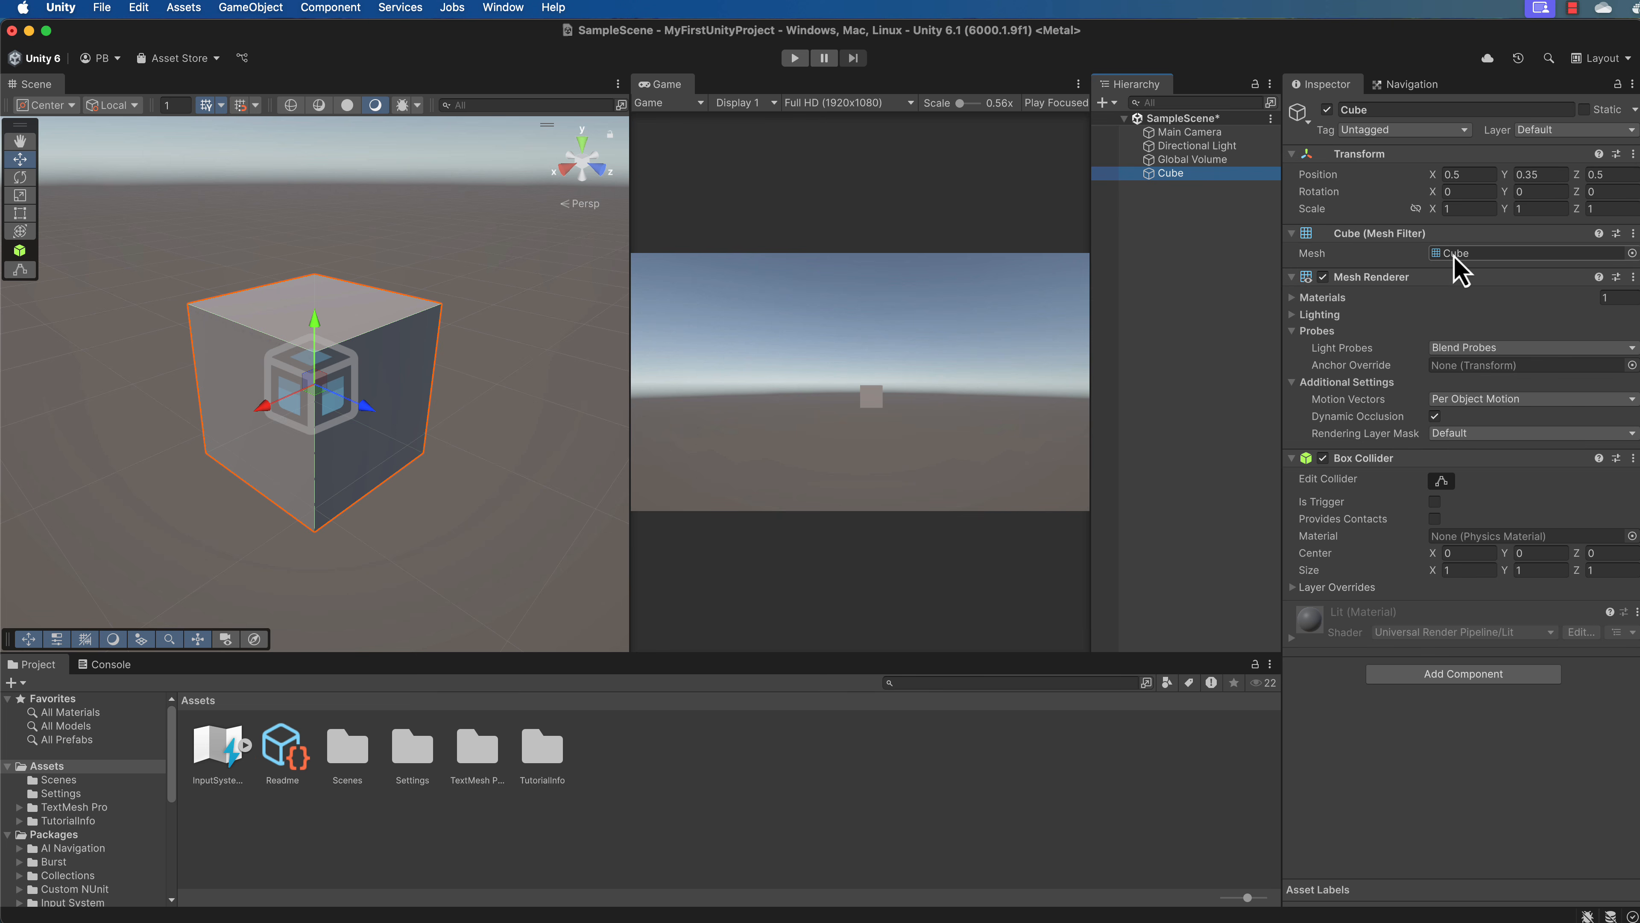
left_click(1440, 258)
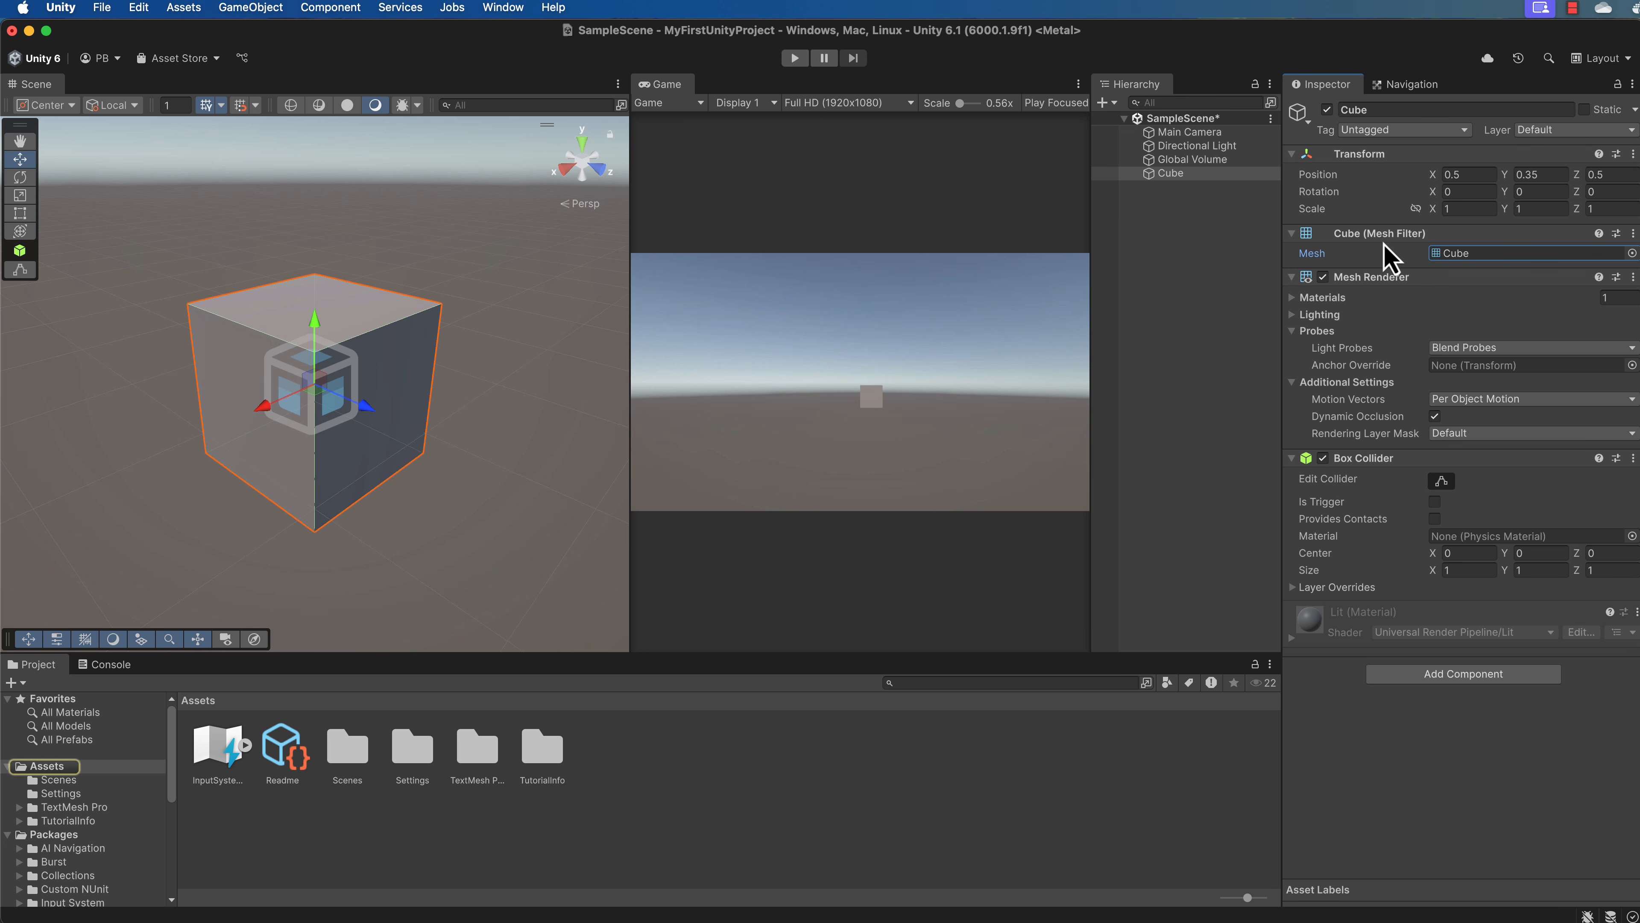
left_click(1293, 234)
left_click(1294, 236)
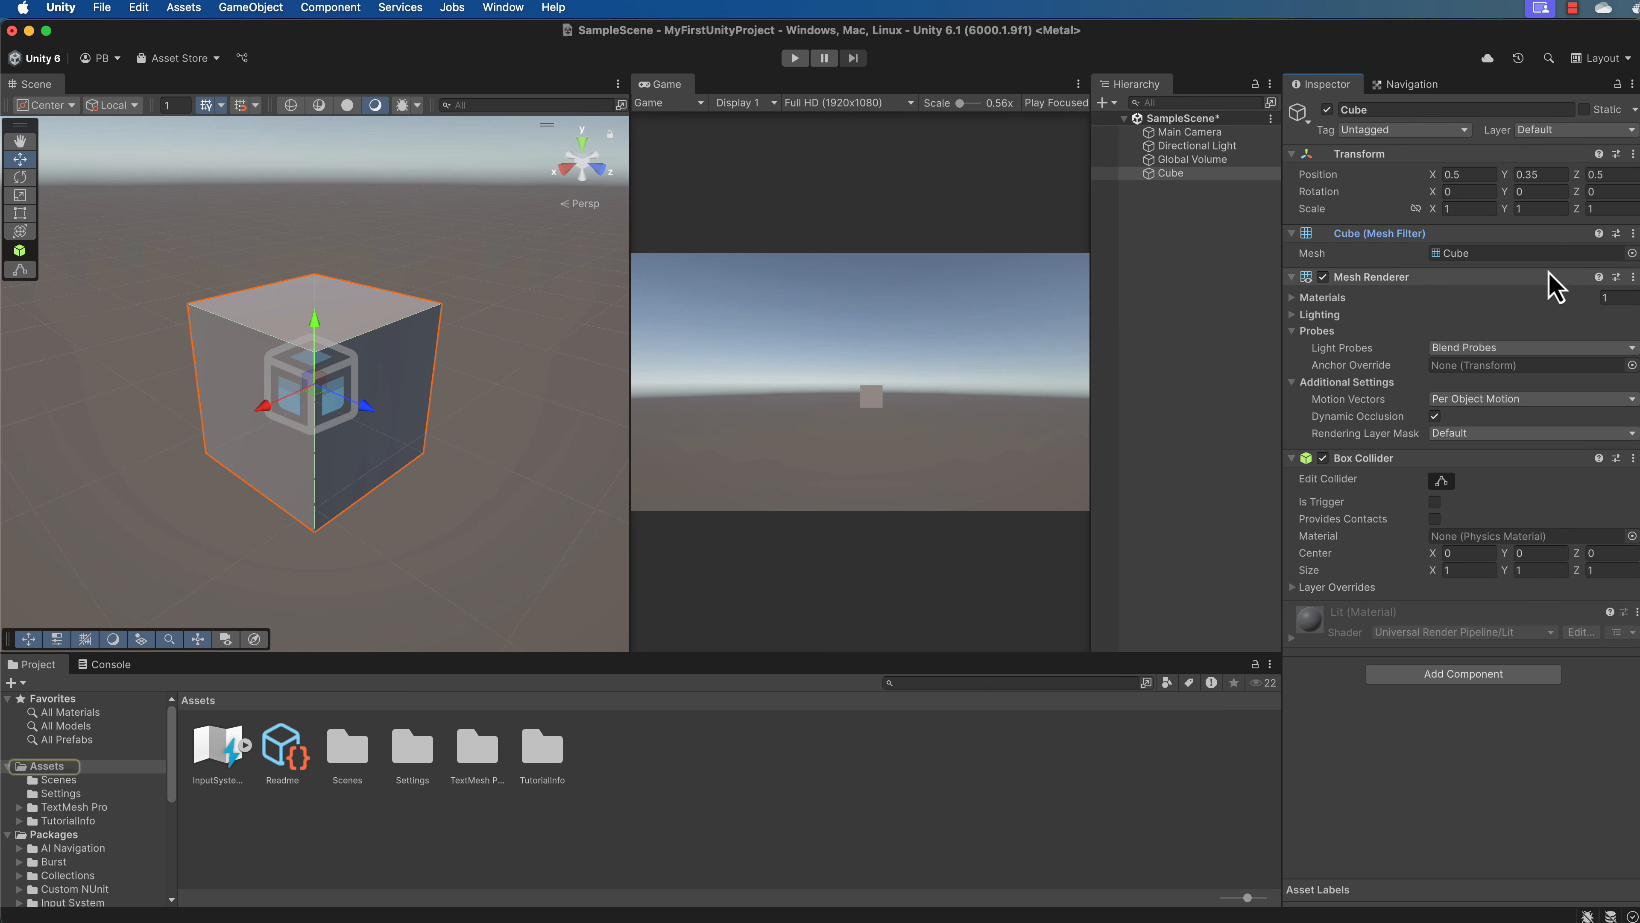
left_click(1440, 258)
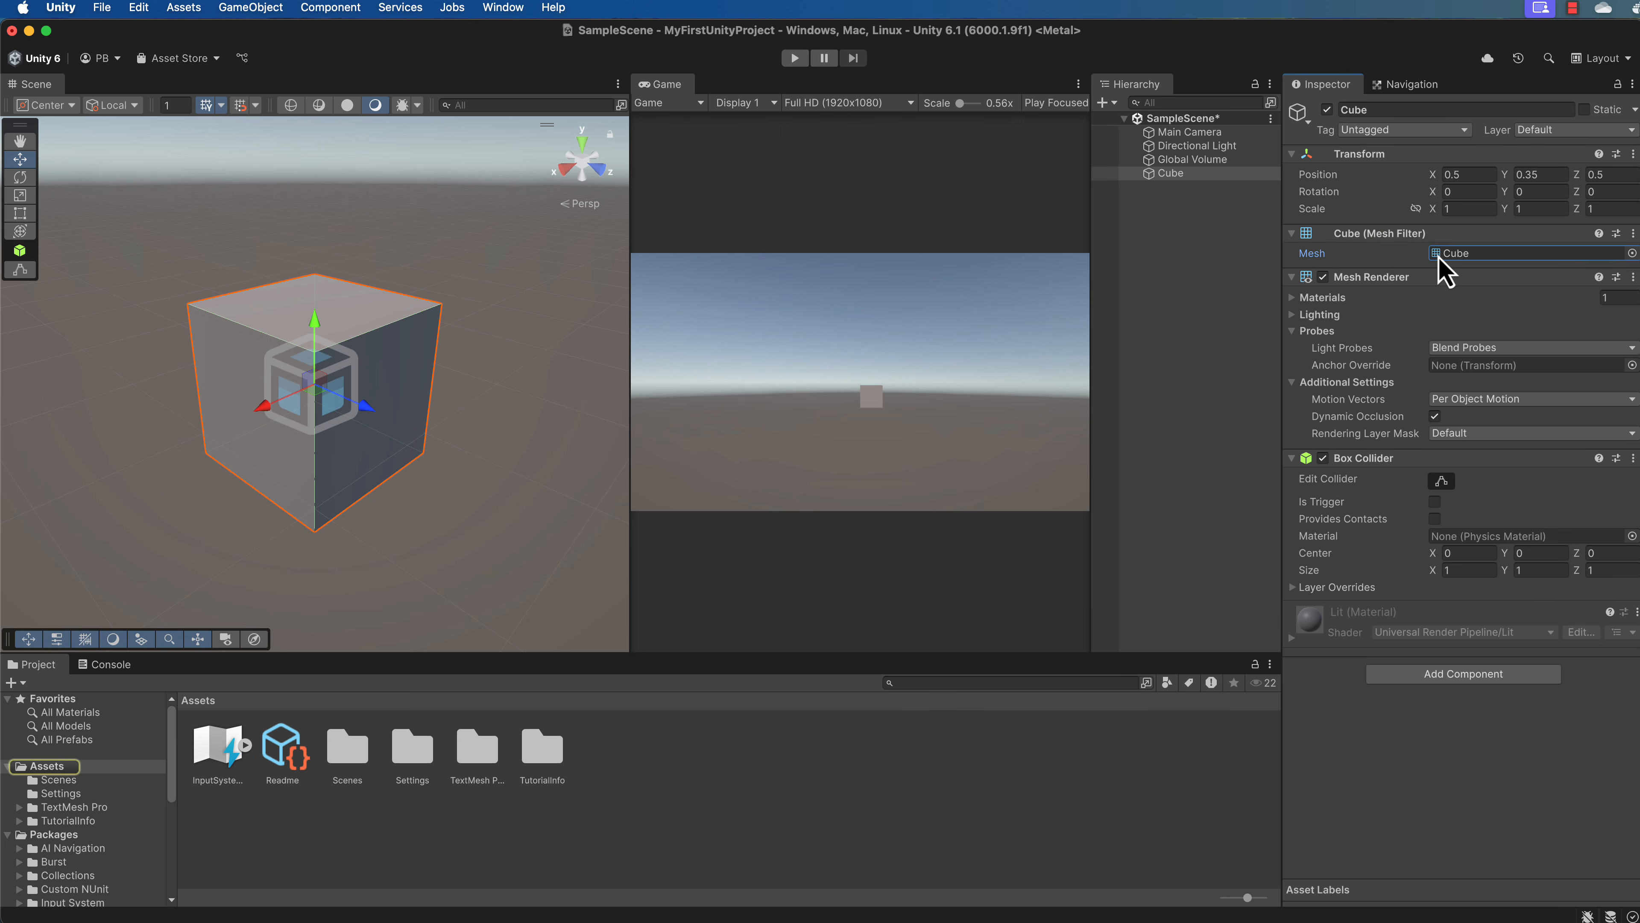
double_click(1440, 257)
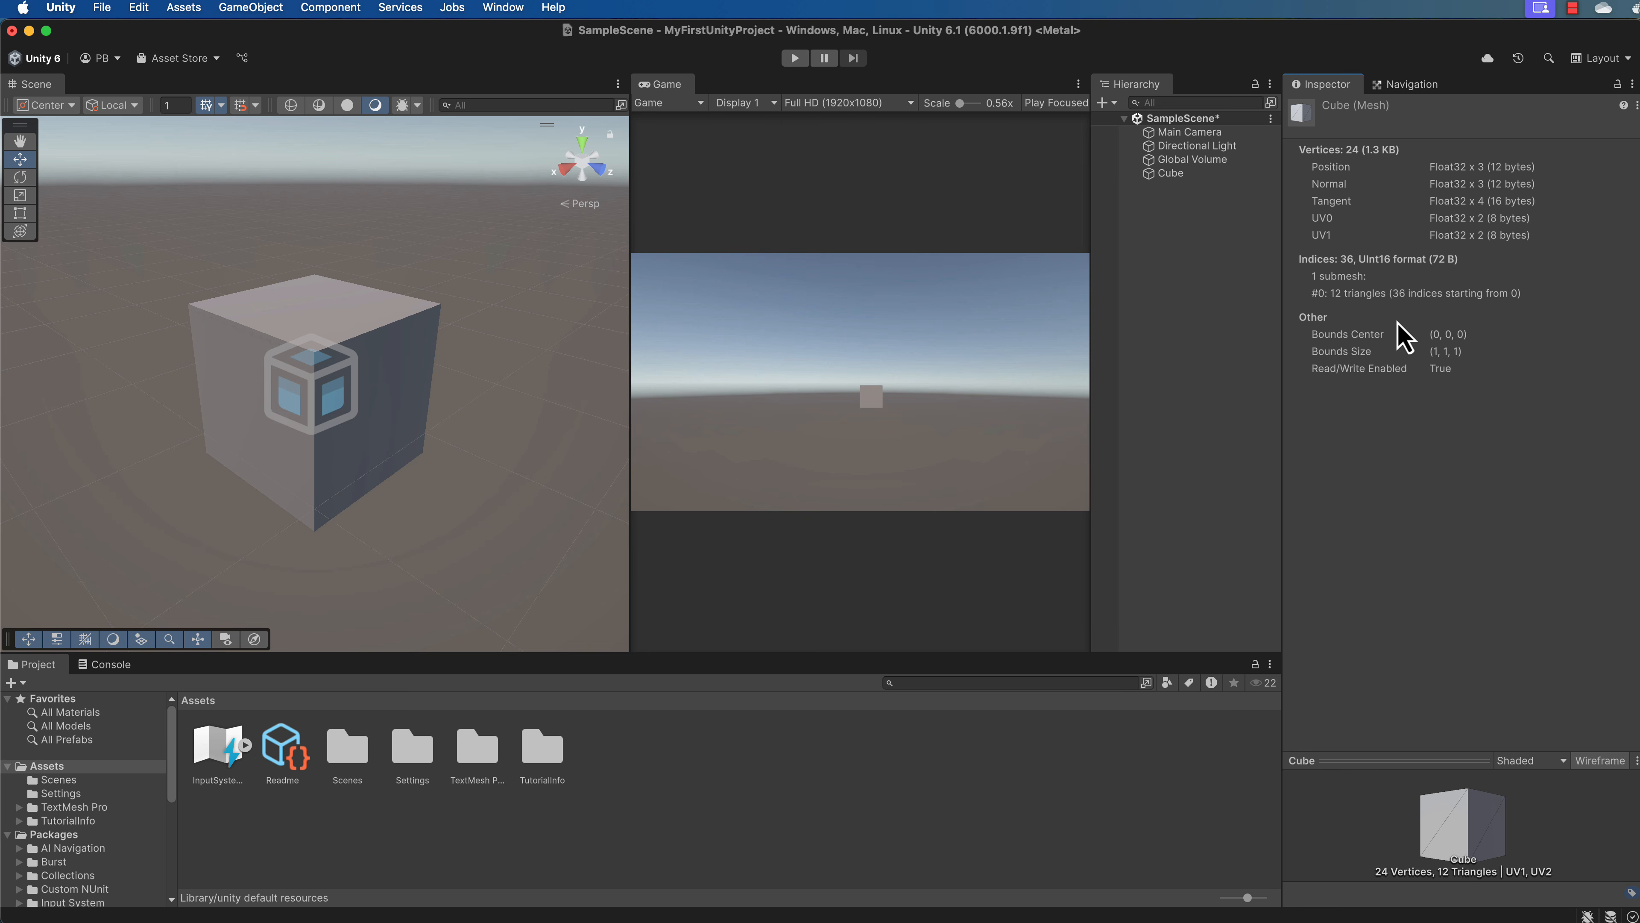
Disable the Cube's Mesh Renderer component and enable it again.
left_click(1172, 174)
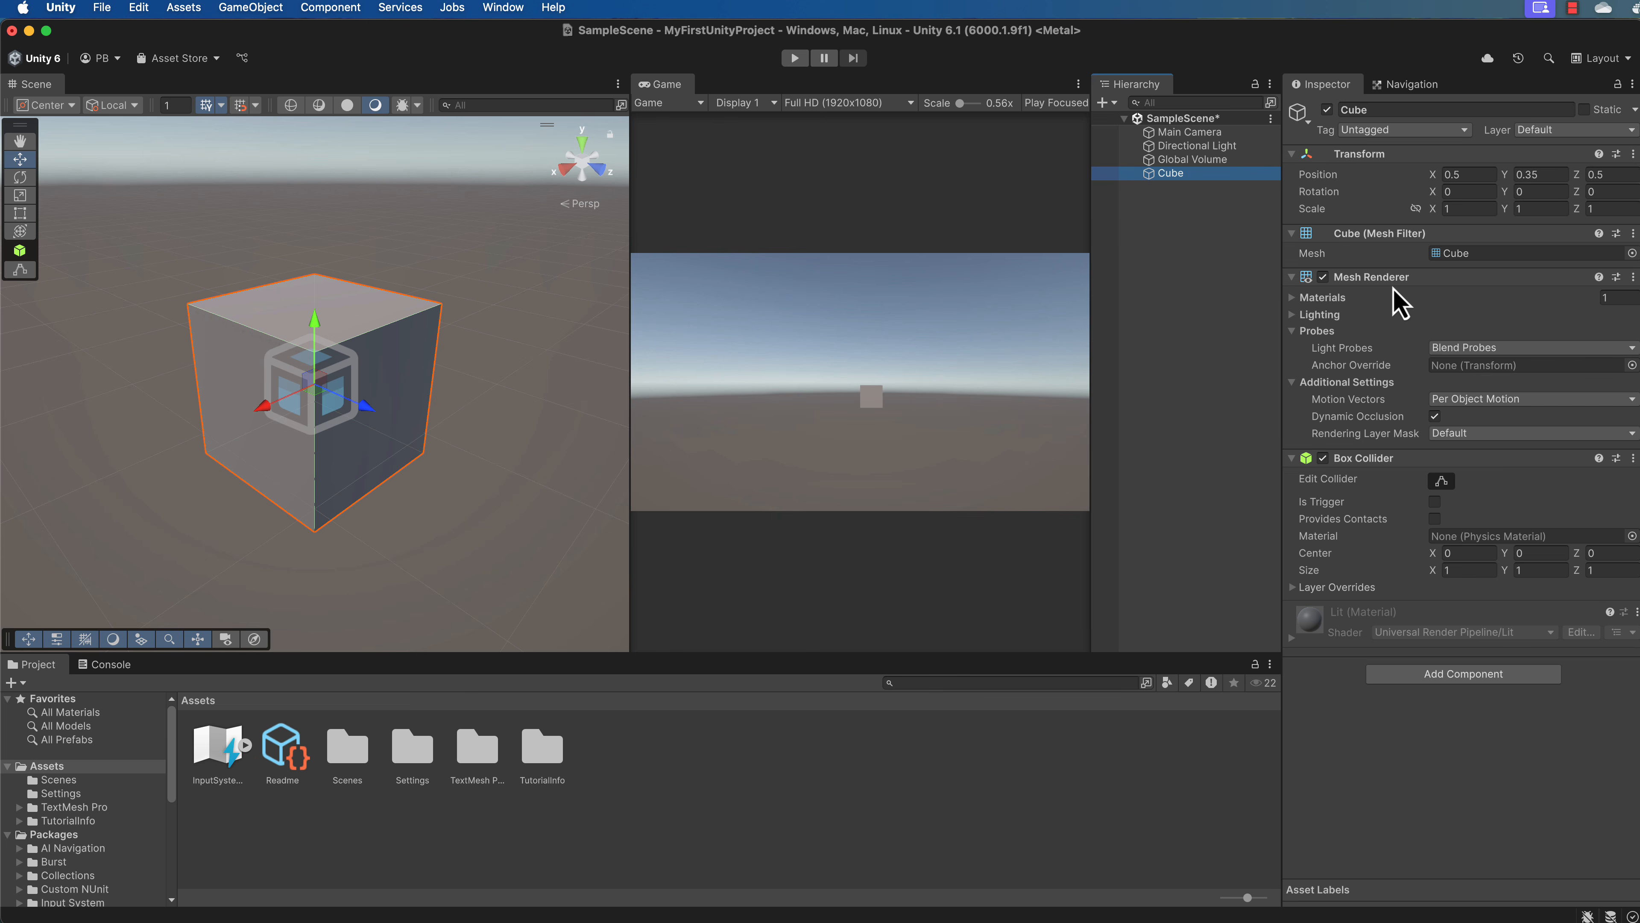
left_click(1323, 277)
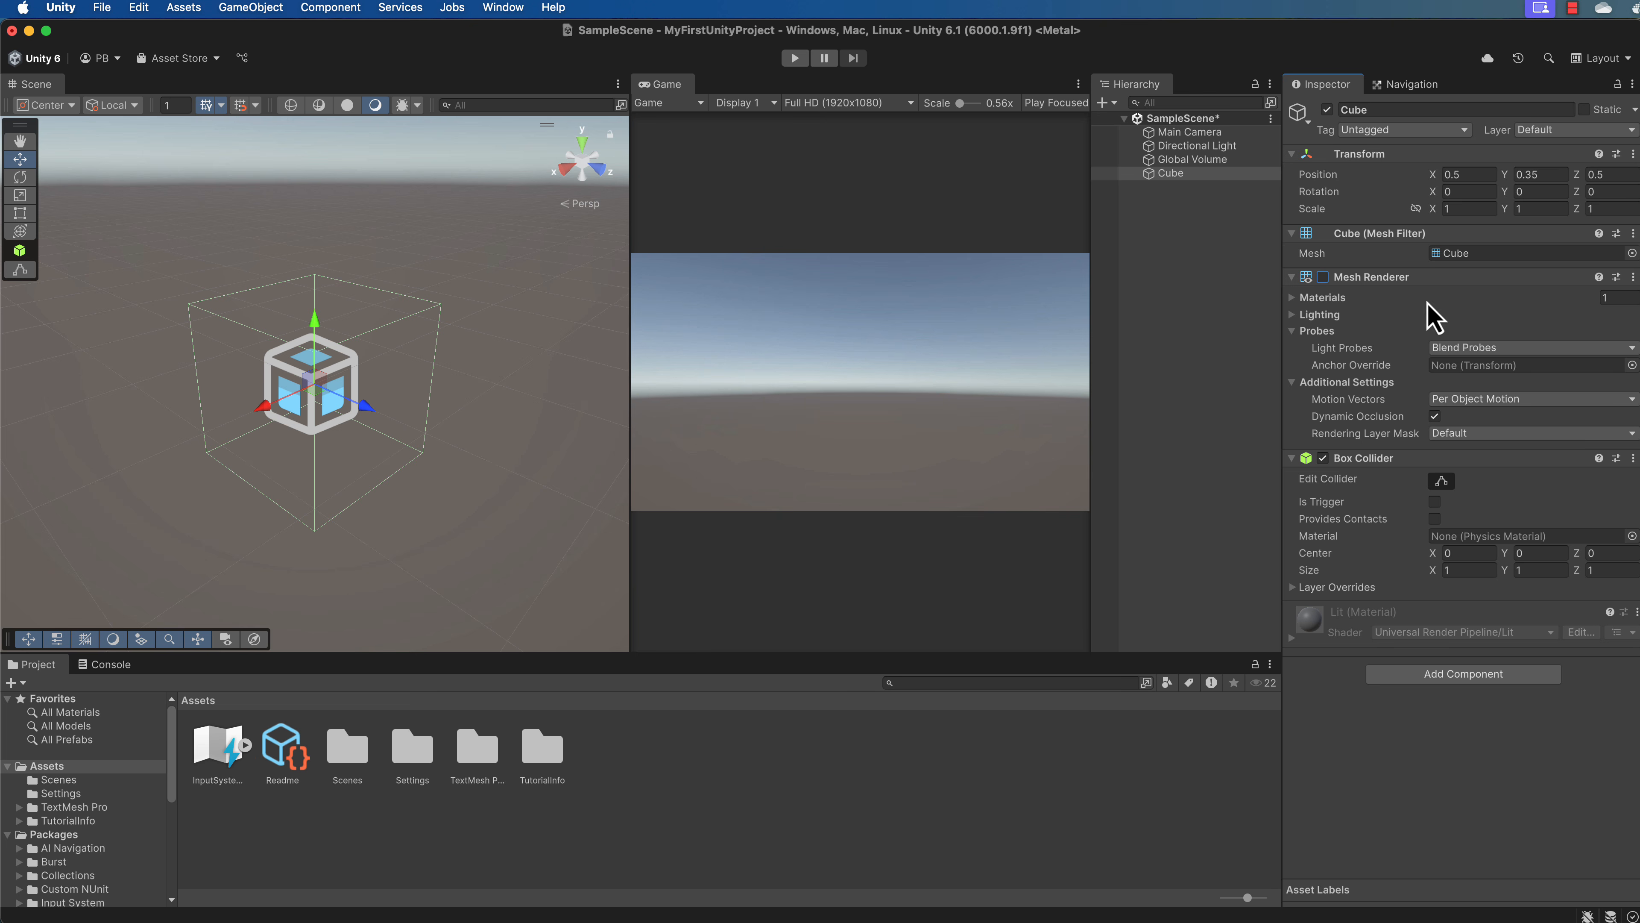
left_click(1322, 277)
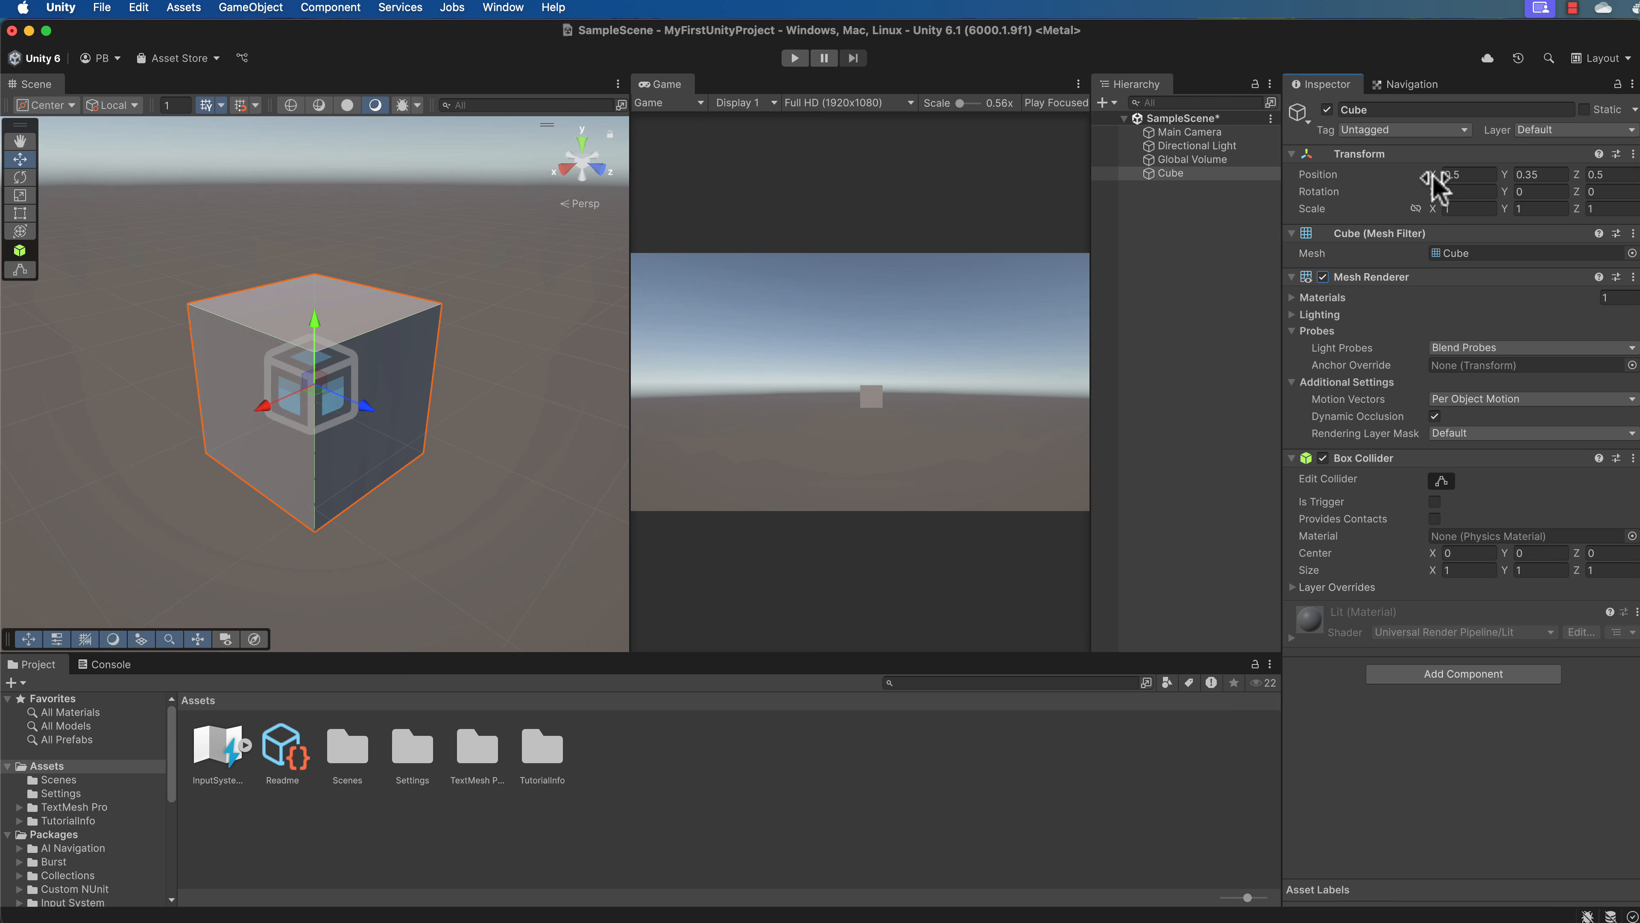
Set the Cube's X position to 0.
mouse_move(1435, 184)
left_mouse_down()
mouse_move(1365, 190)
mouse_move(1509, 185)
mouse_move(1303, 190)
mouse_move(1460, 183)
mouse_move(1434, 183)
left_mouse_up()
left_click(1475, 174)
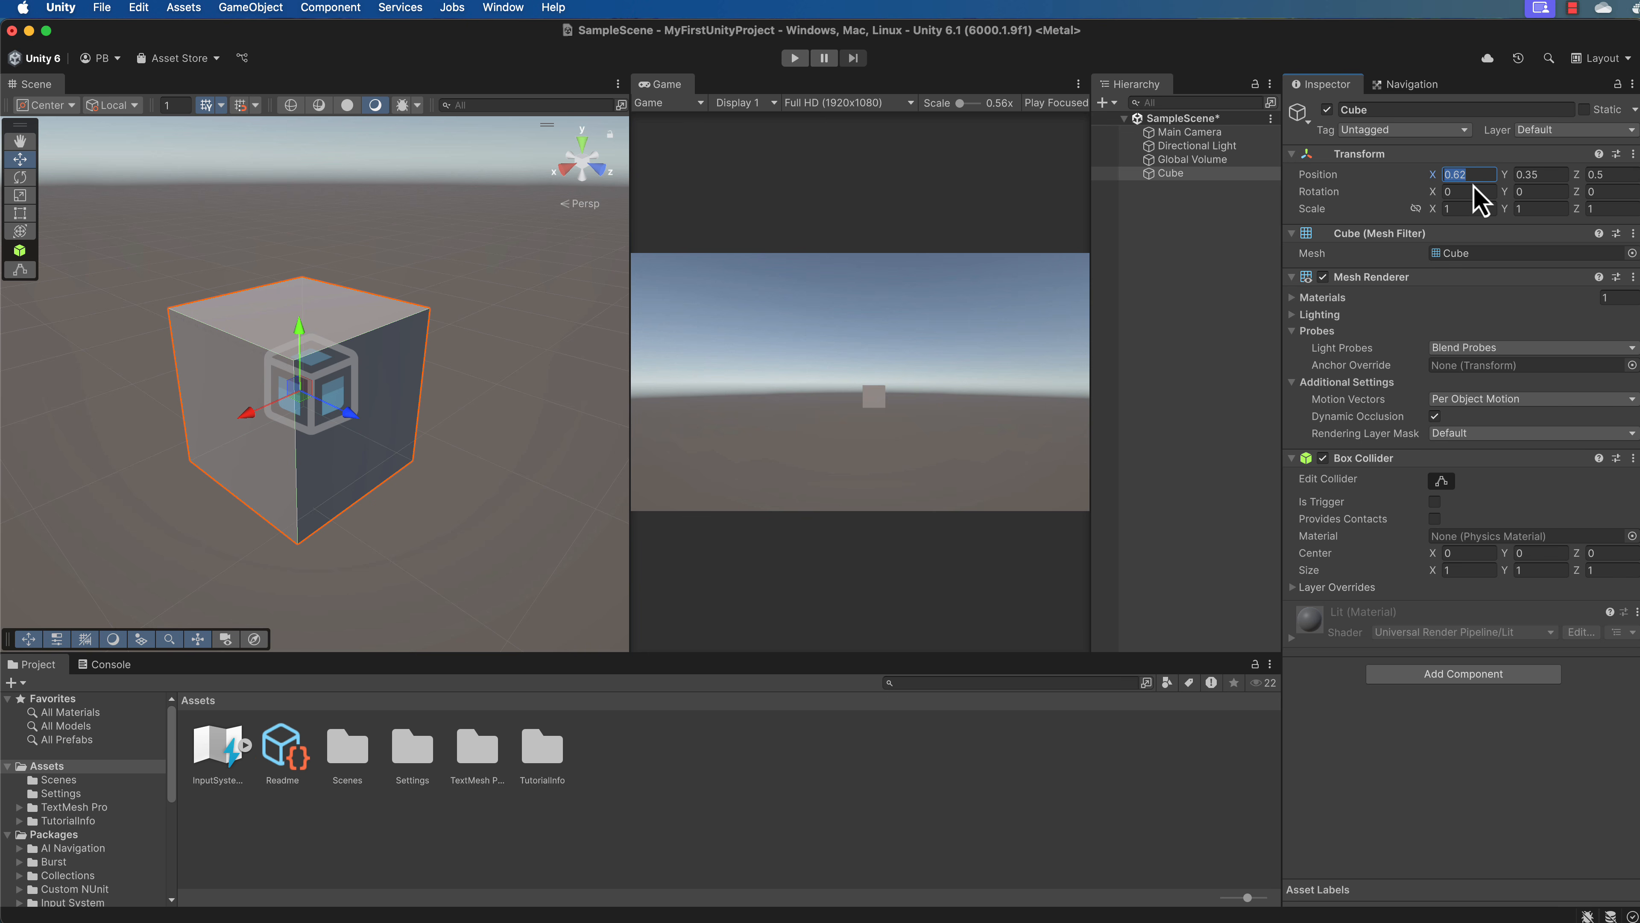
type("0")
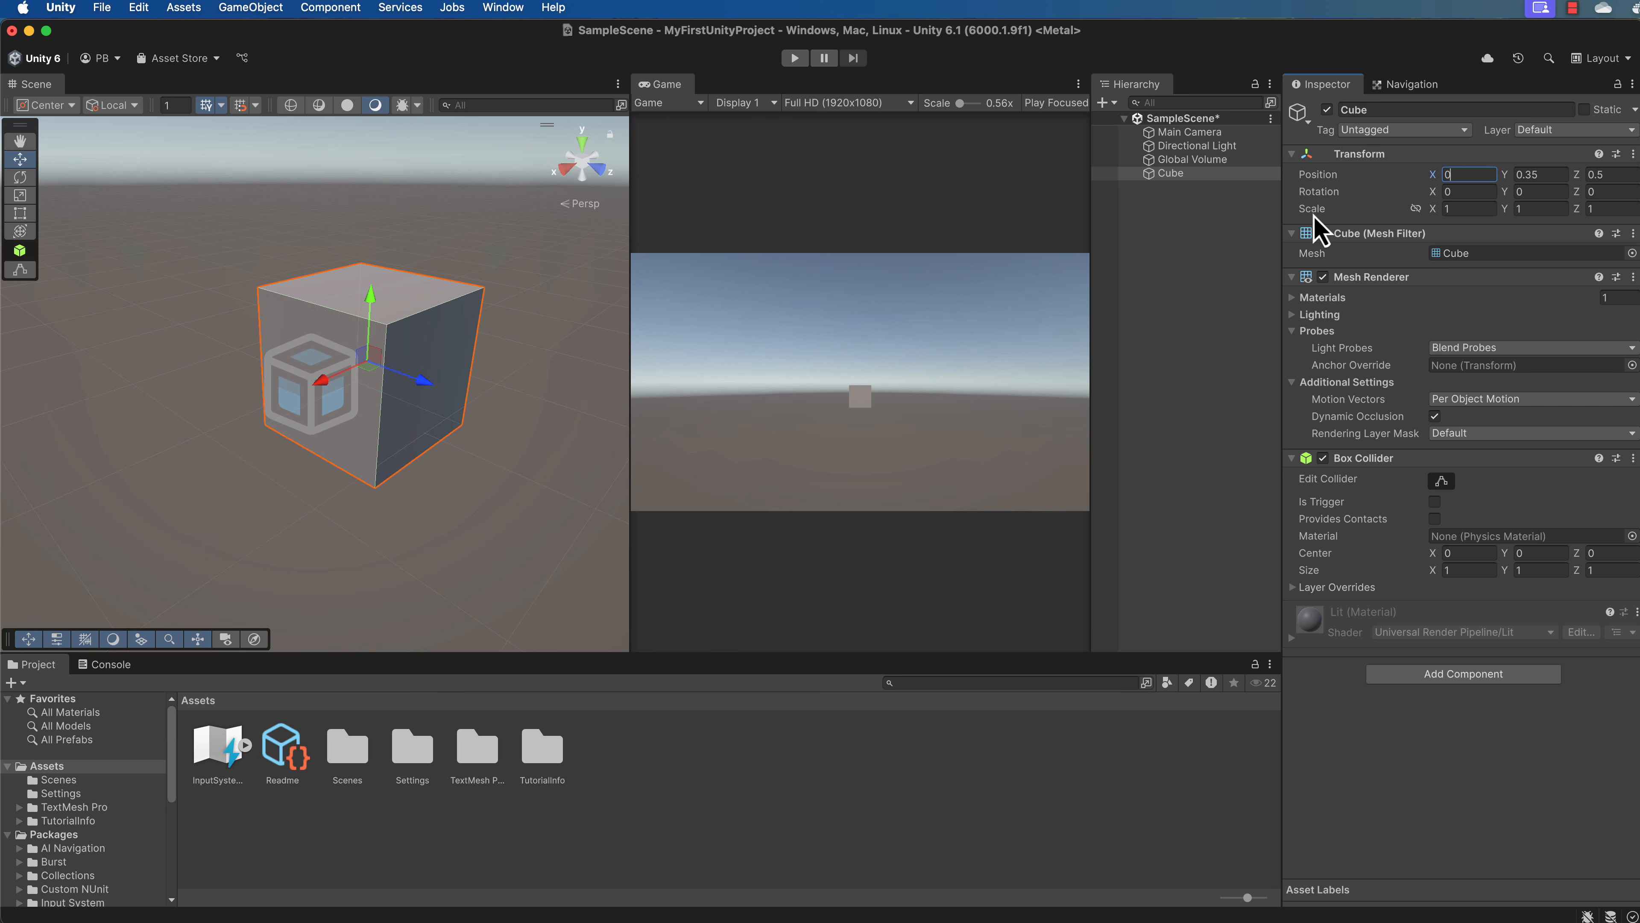
Frame the Main Camera in the Scene view and move it along Z to about -7.73.
left_click(1191, 132)
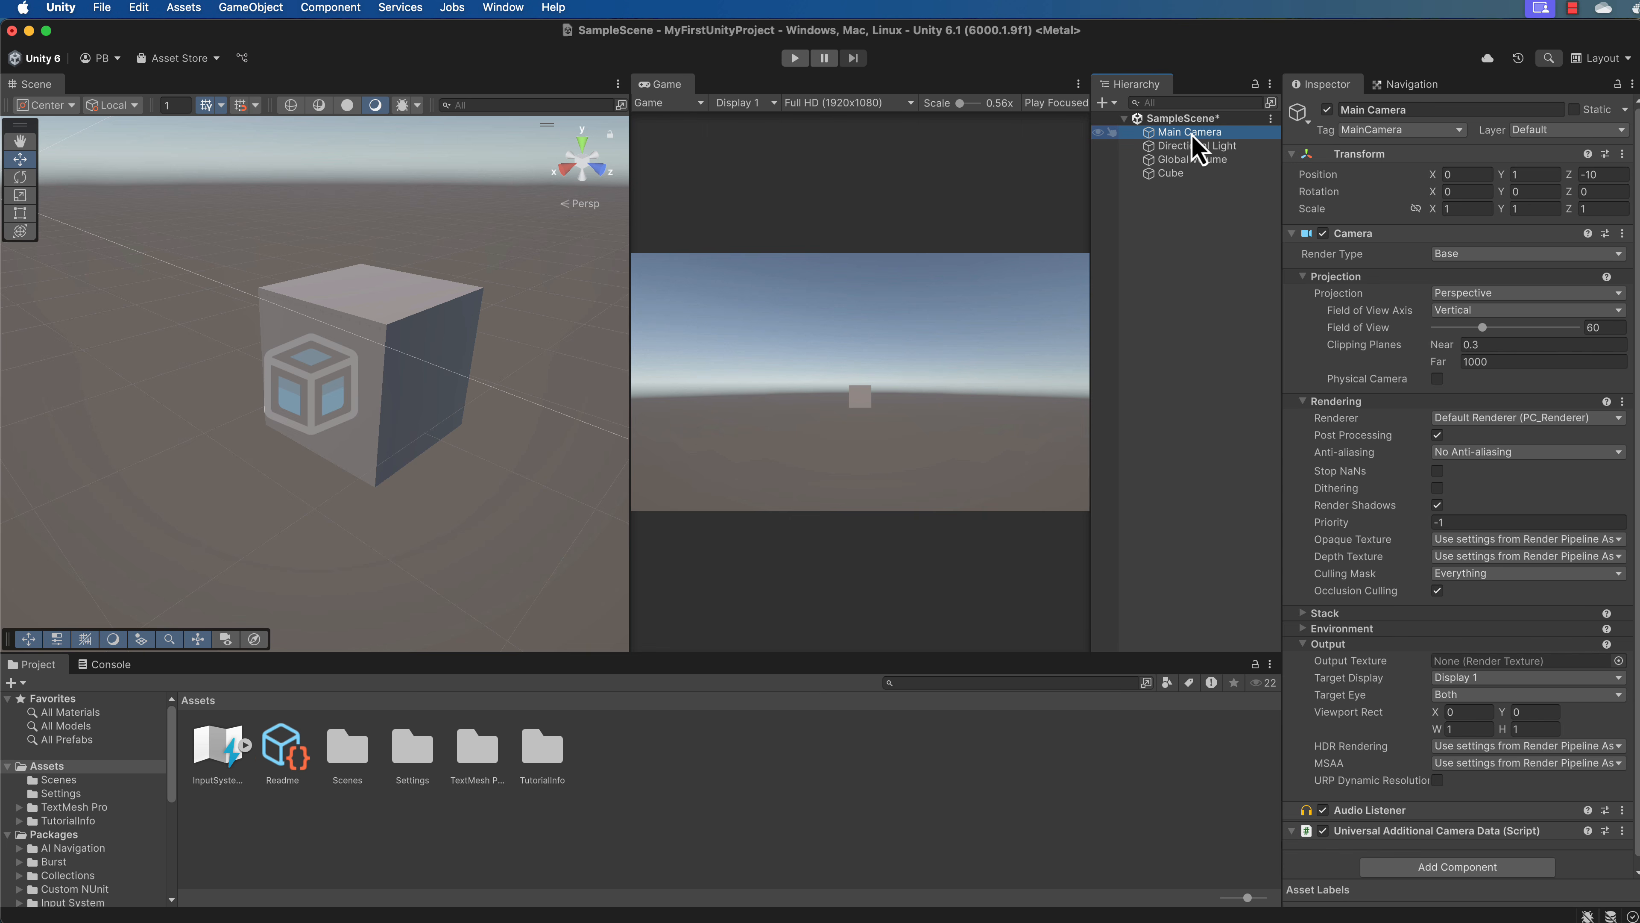
key("f")
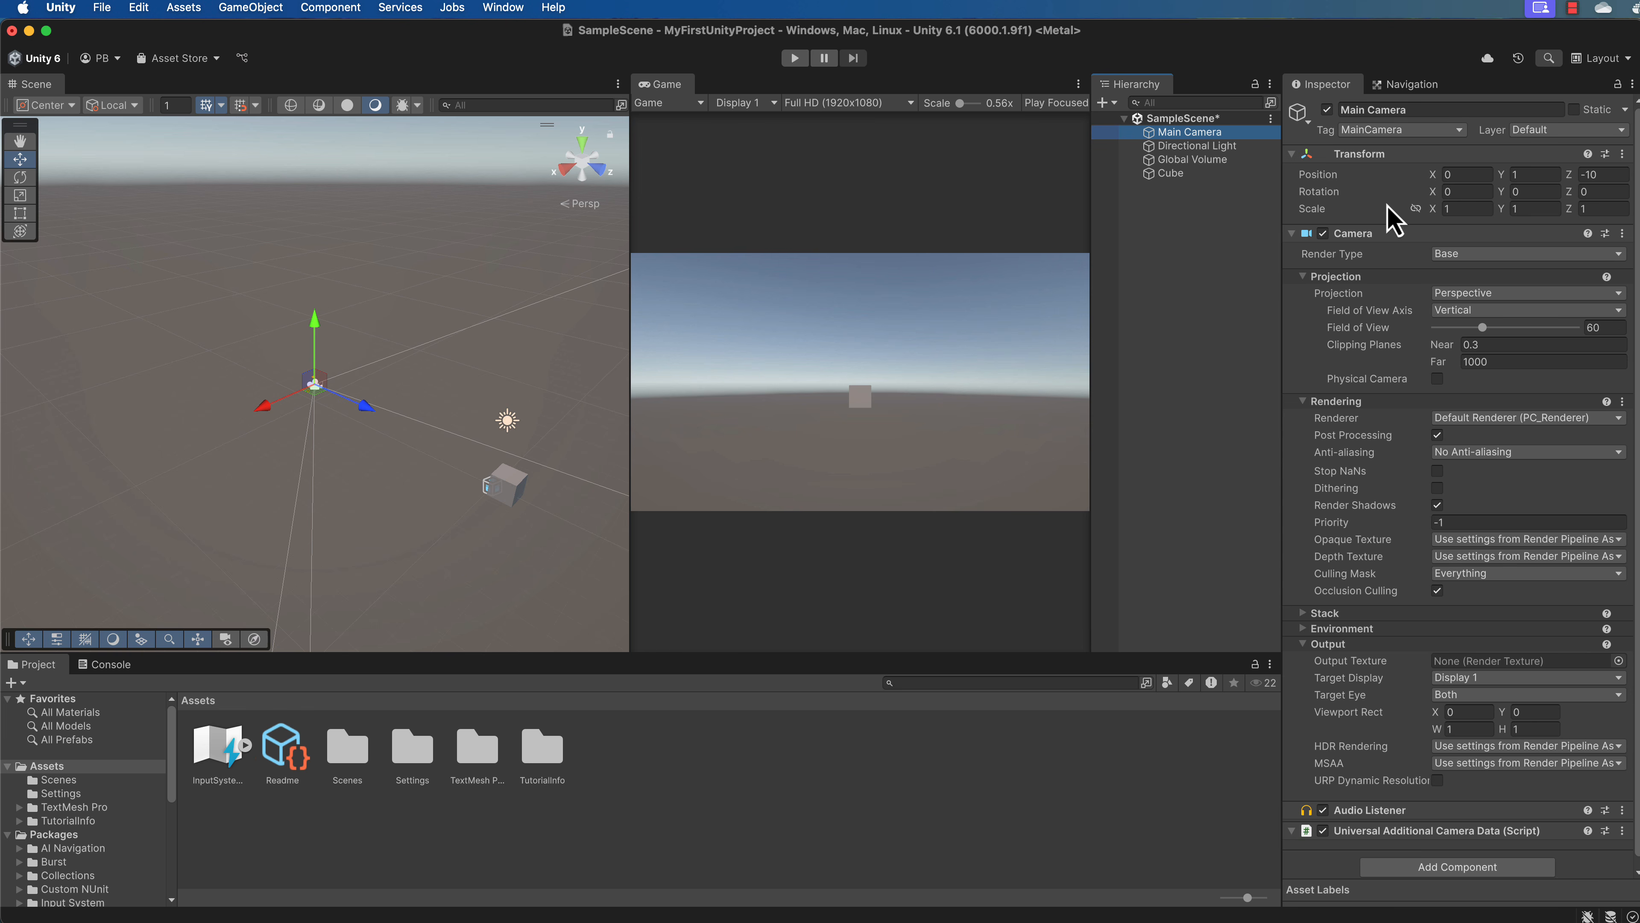
left_click(1570, 176)
left_click_drag(1570, 183, 1634, 191)
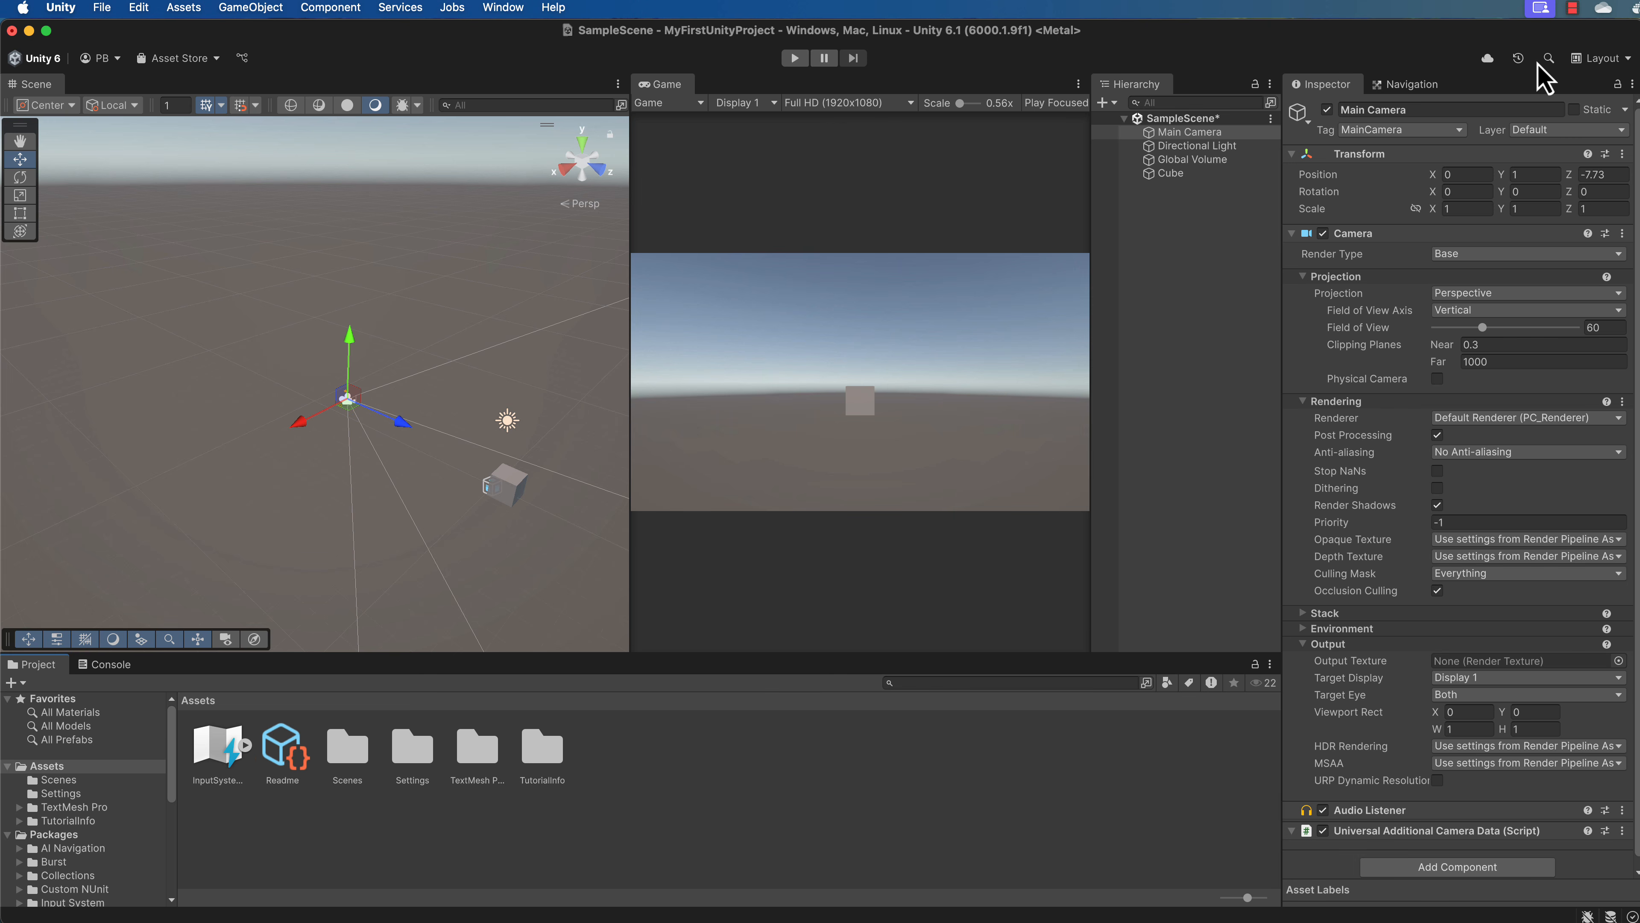
View the Navigation agent settings and return to the Main Camera's Inspector properties.
left_click(1407, 90)
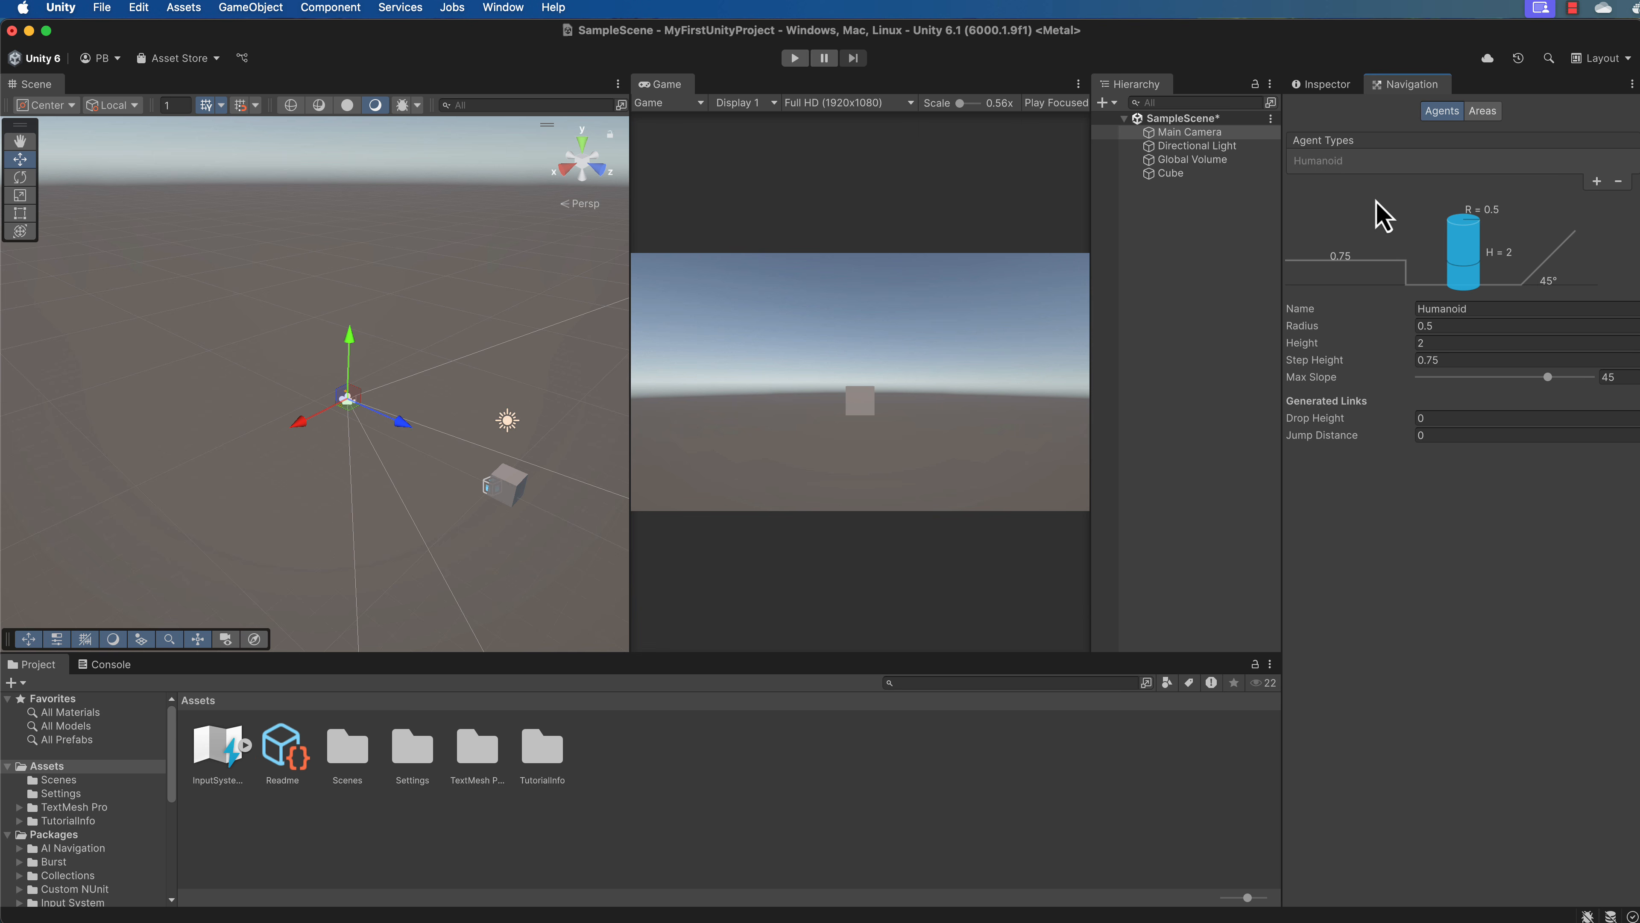
left_click(1342, 90)
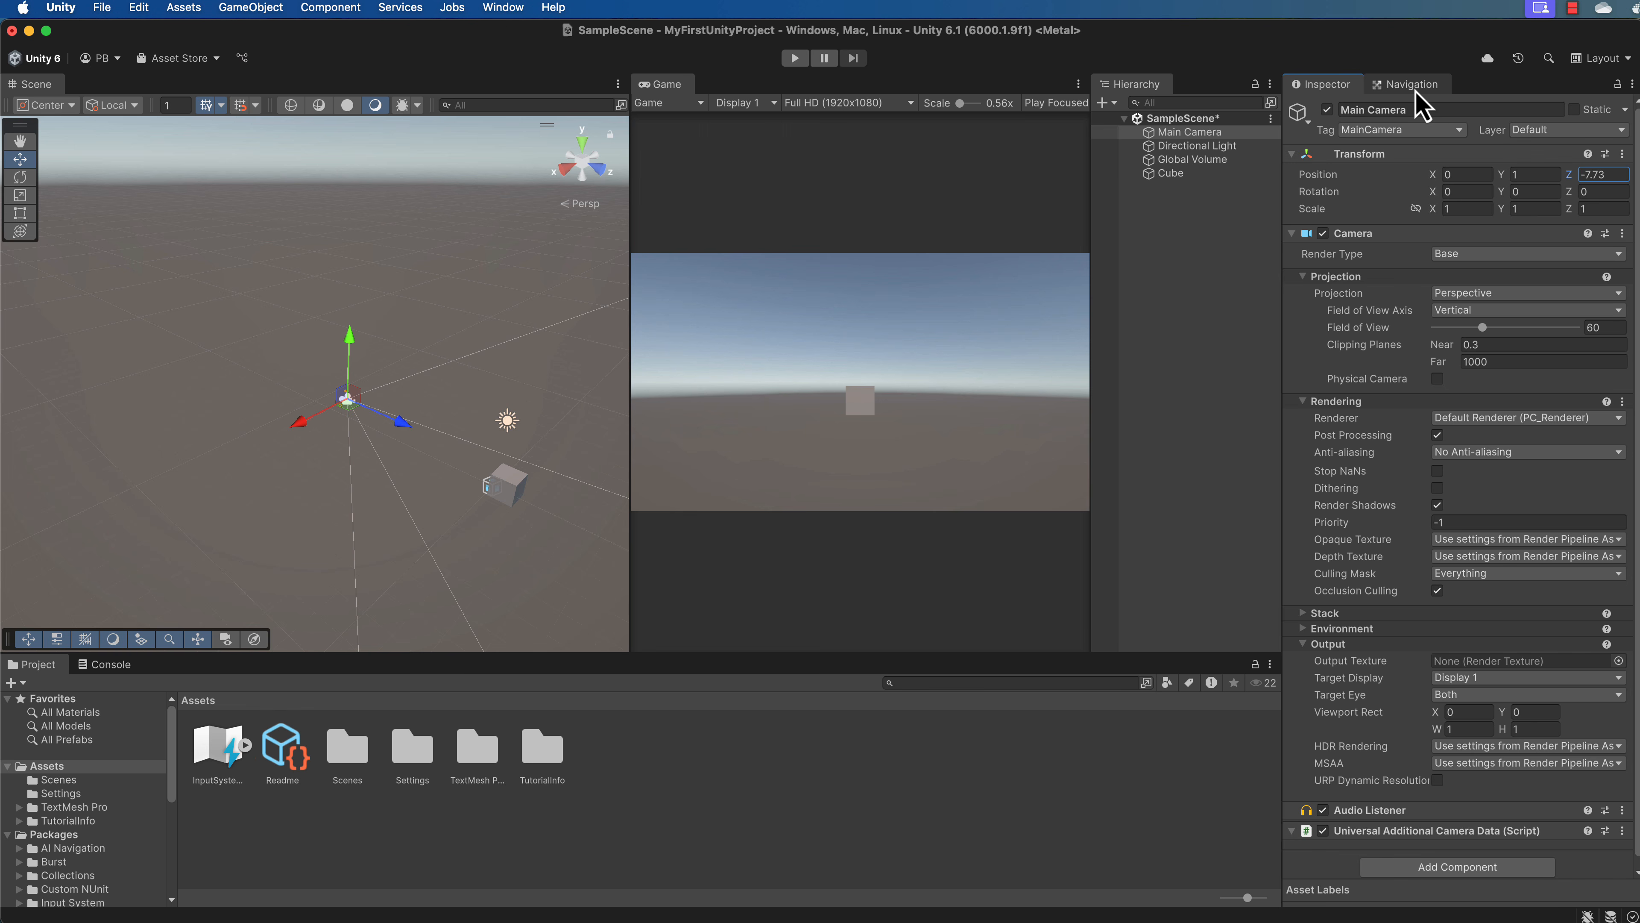